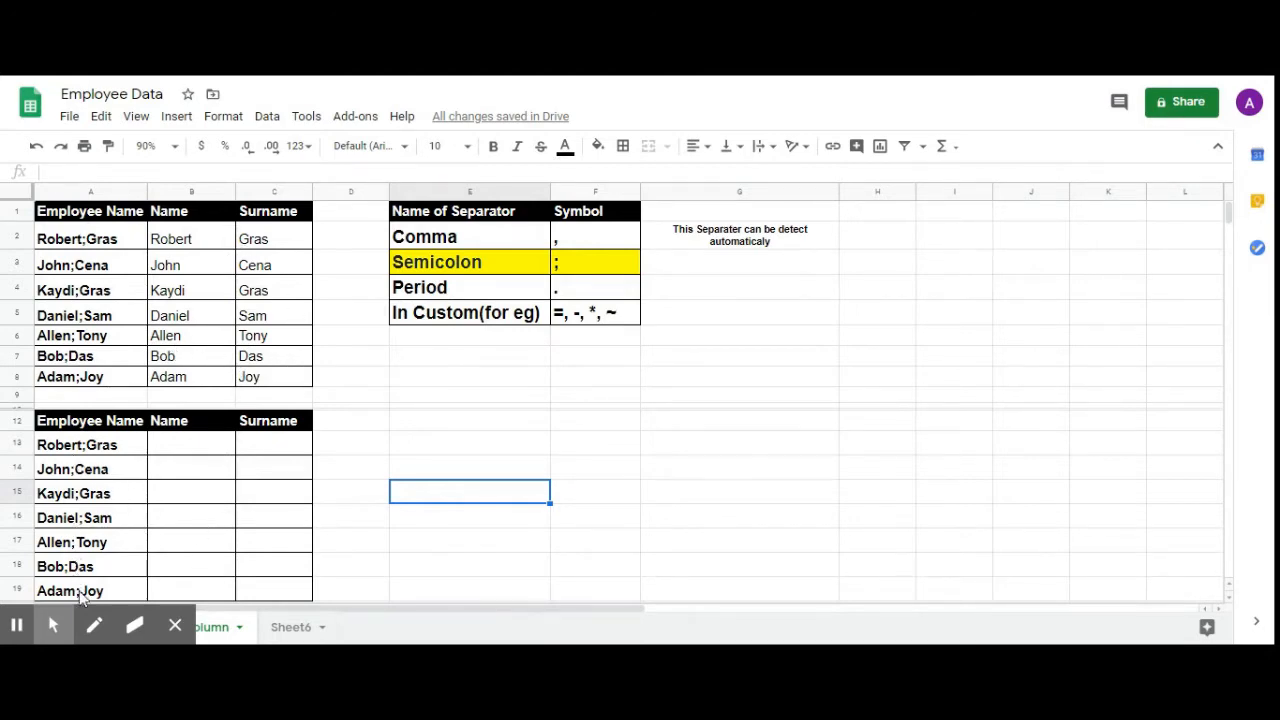
# - Copy the semicolon-separated employee names in A13:A19 into the Name column starting at B13
pyautogui.click(172, 495)
pyautogui.click(90, 445)
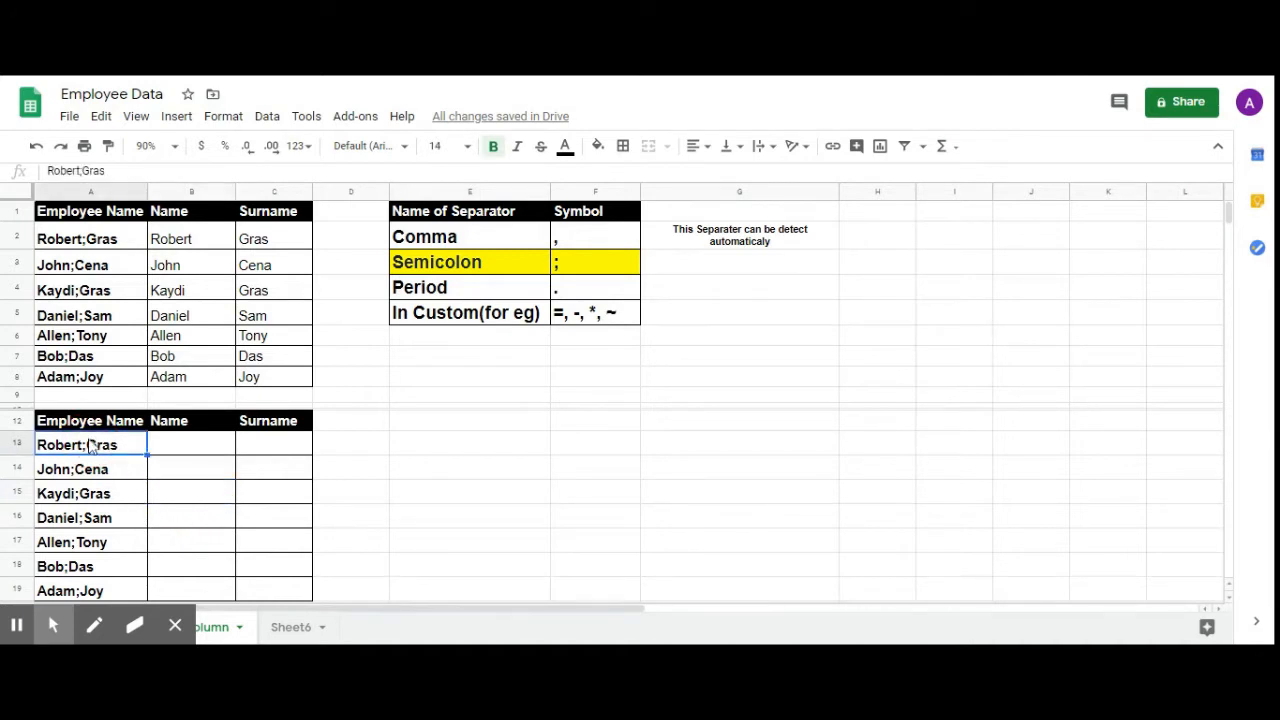
pyautogui.hotkey('shift', 'Down')
pyautogui.hotkey('shift', 'Down')
pyautogui.hotkey('shift', 'Down')
pyautogui.hotkey('shift', 'Down')
pyautogui.hotkey('shift', 'Down')
pyautogui.hotkey('shift', 'Down')
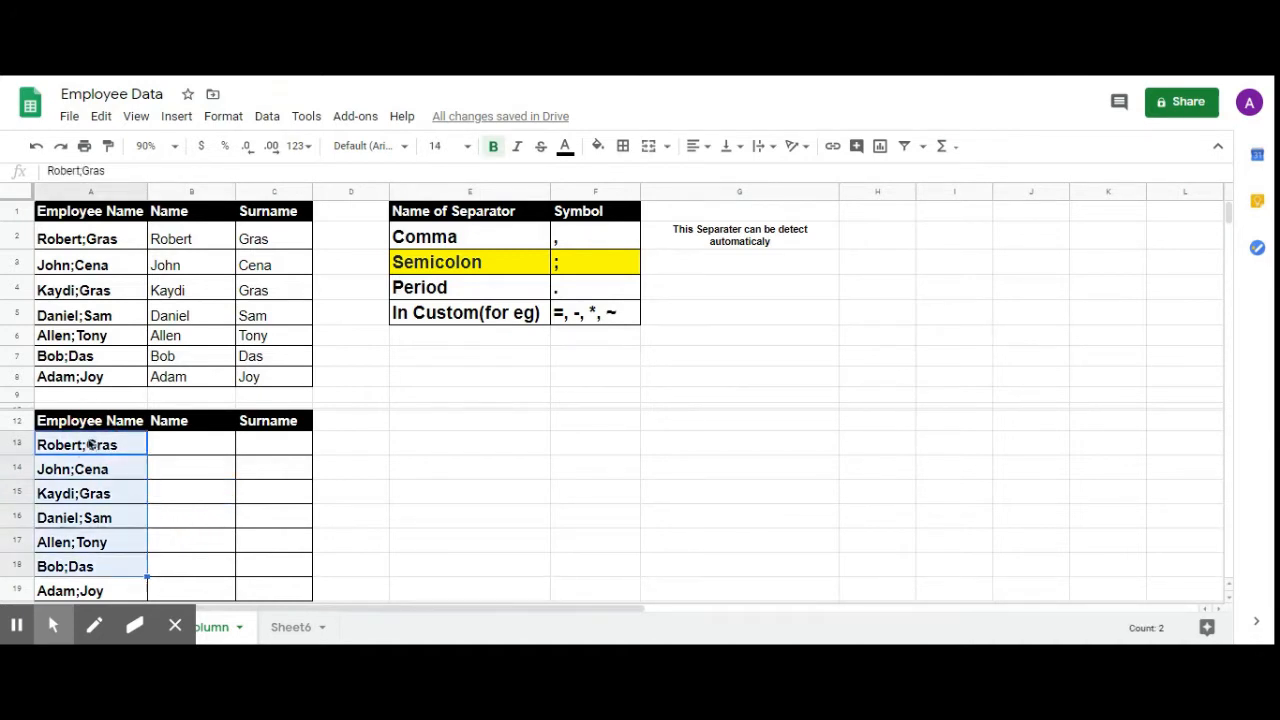
pyautogui.click(101, 116)
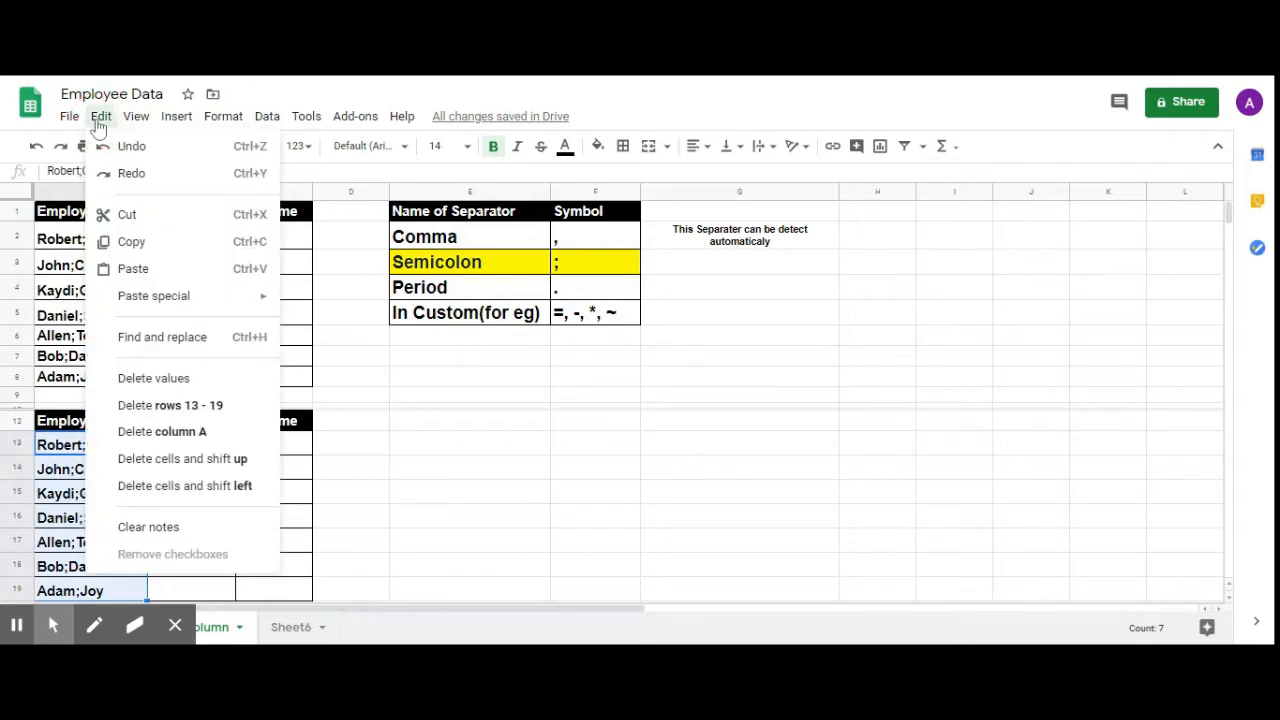
pyautogui.click(130, 242)
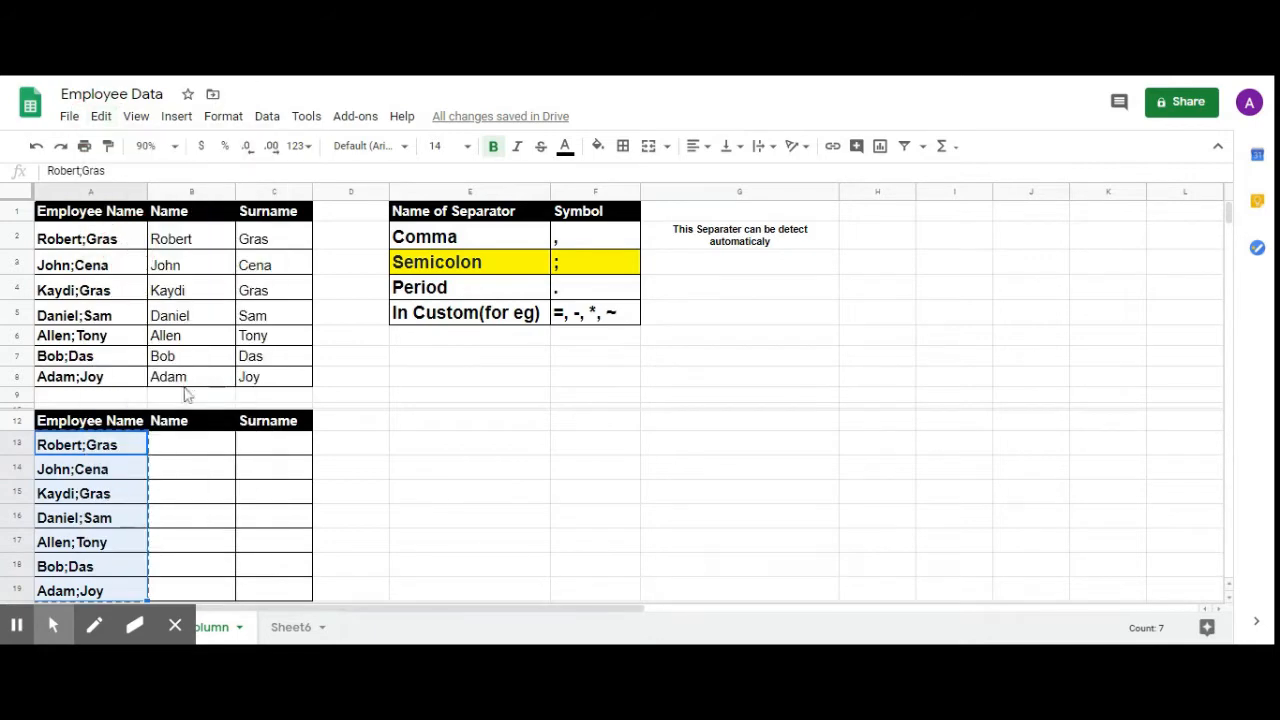
pyautogui.click(172, 447)
pyautogui.click(101, 116)
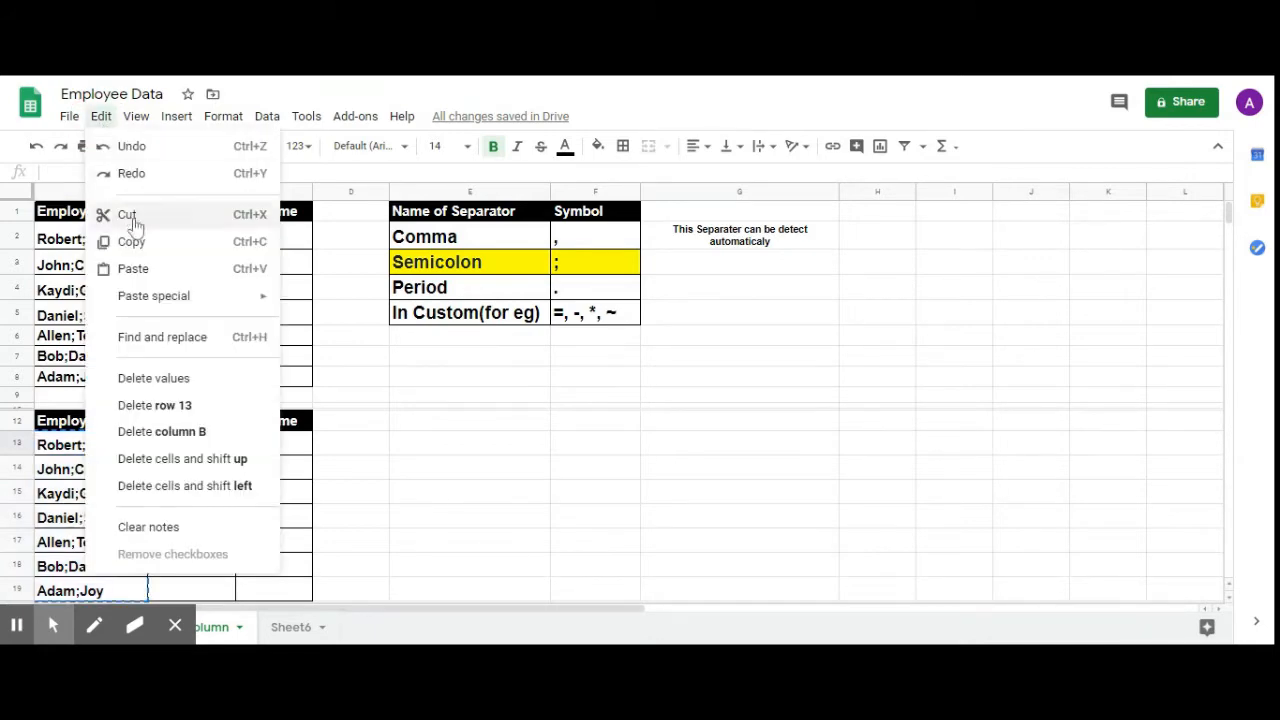
pyautogui.click(110, 266)
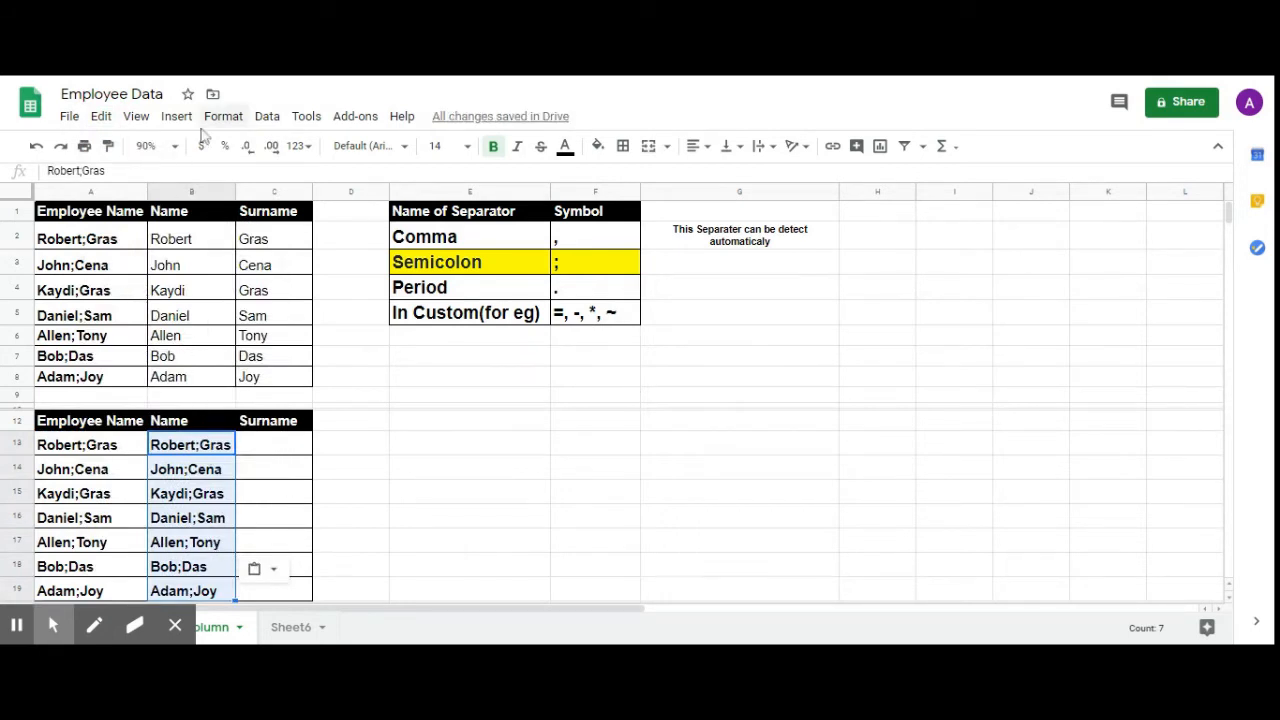
# - Split the text in B13:B19 into the Name and Surname columns with Semicolon as the separator
pyautogui.click(267, 117)
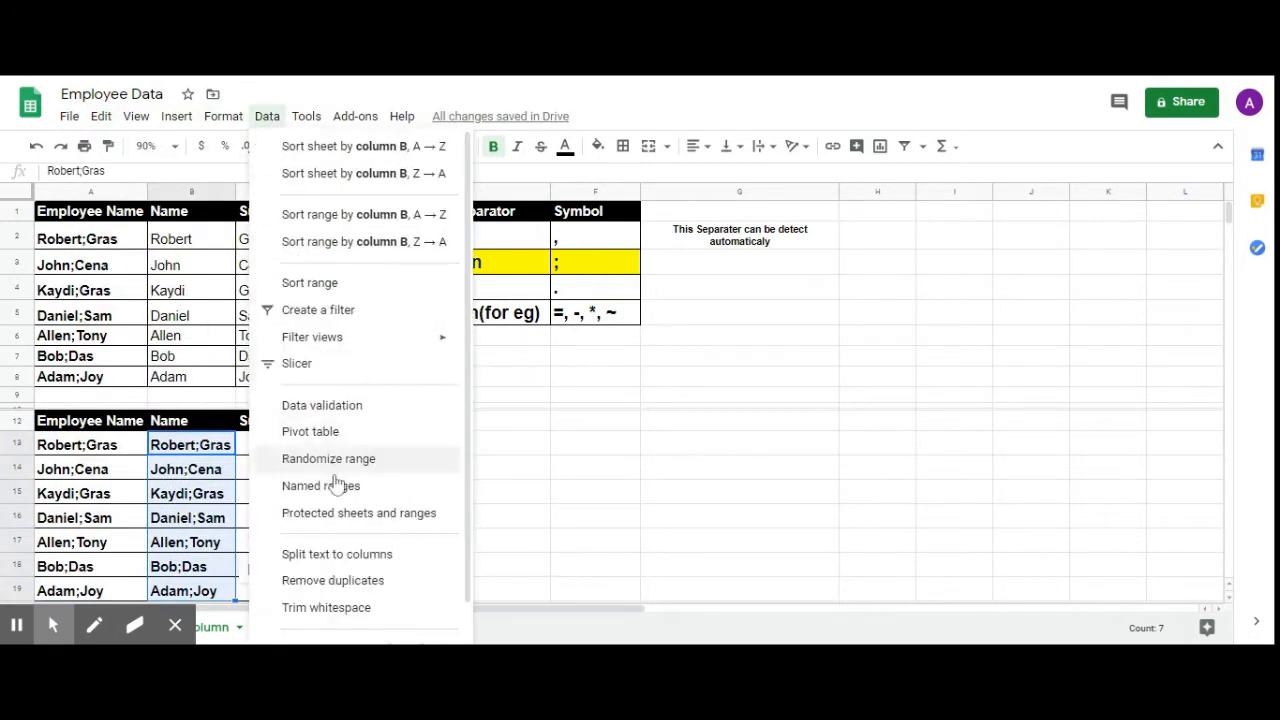
pyautogui.click(320, 552)
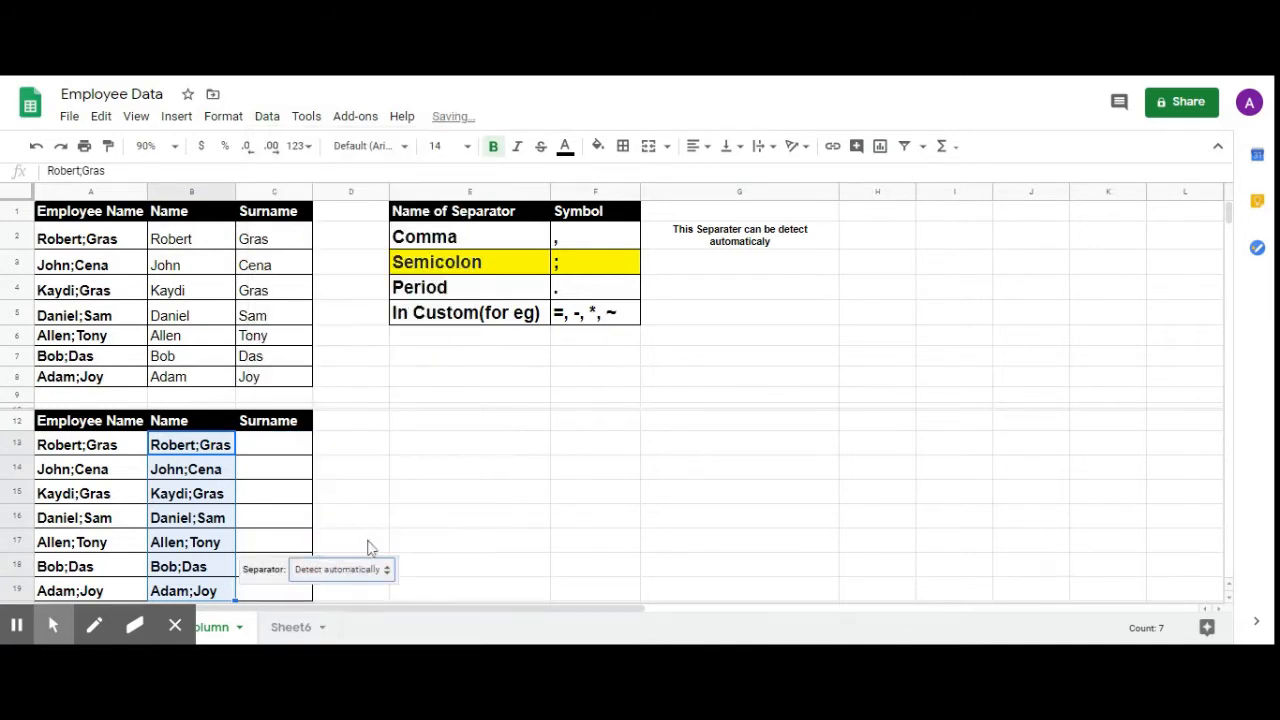
pyautogui.click(386, 571)
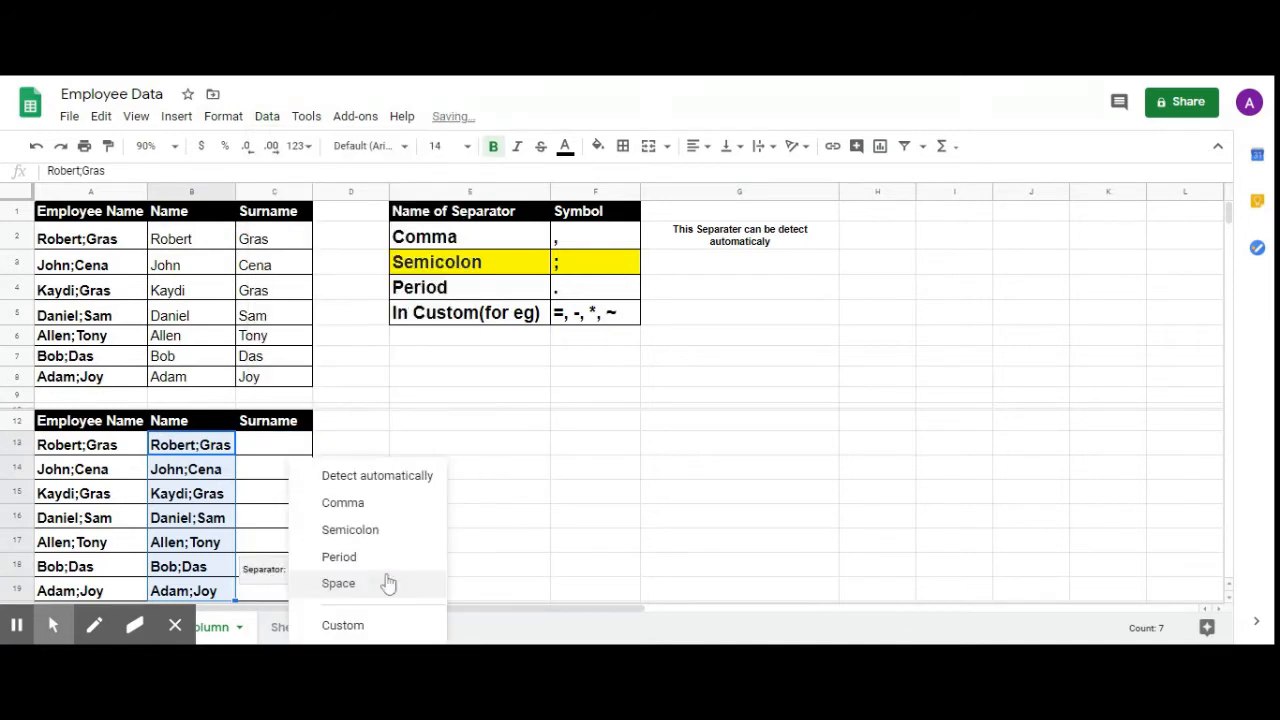
pyautogui.click(348, 530)
pyautogui.click(398, 504)
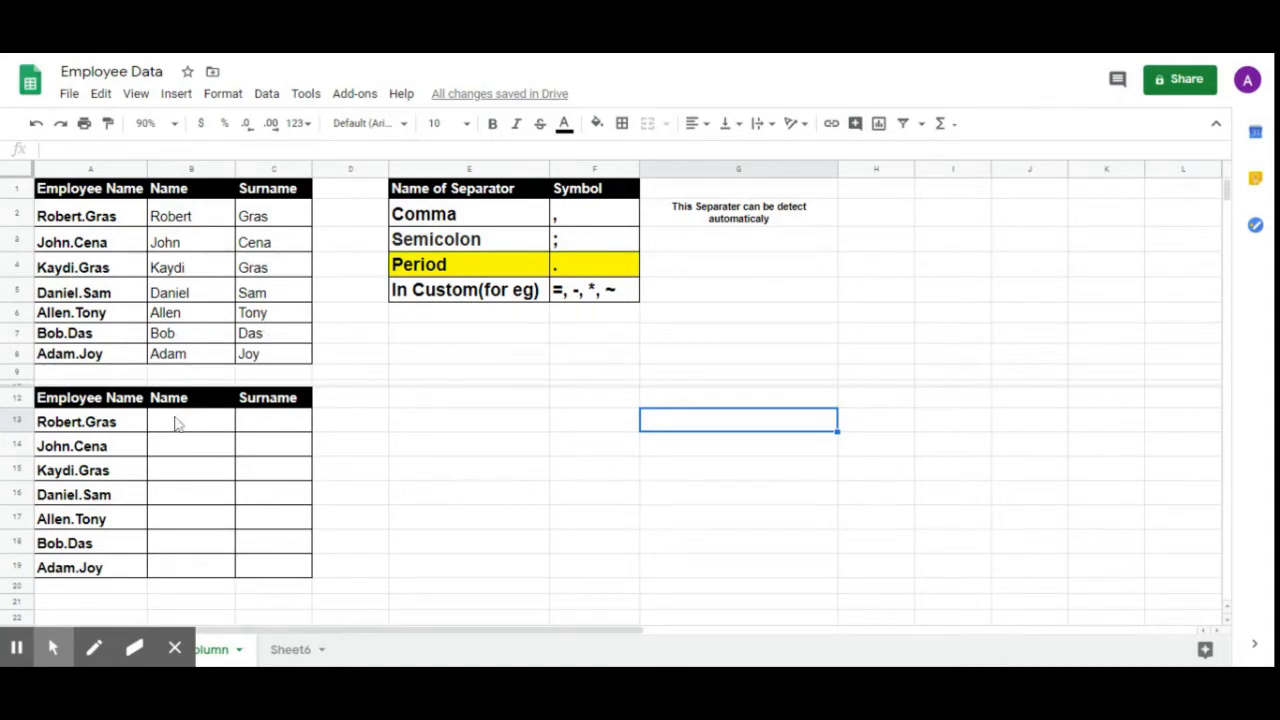
# - Copy the period-separated employee names in A13:A19 into the Name column starting at B13
pyautogui.click(100, 428)
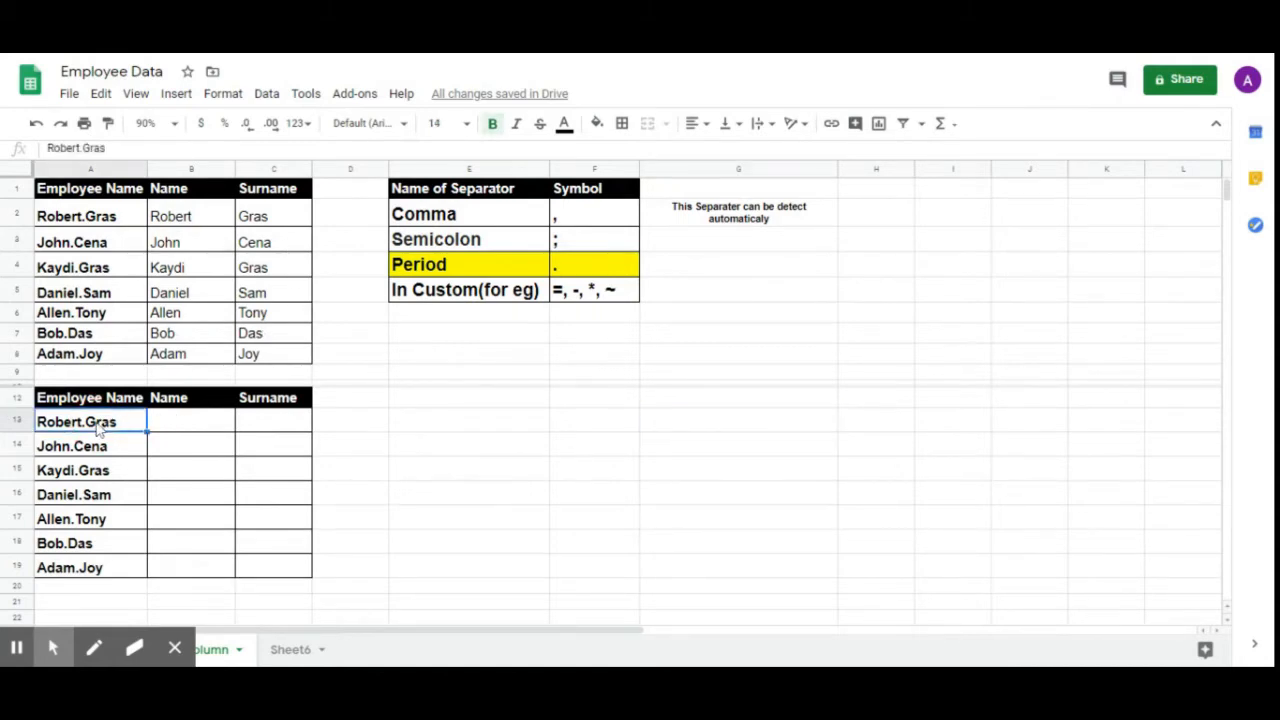
pyautogui.hotkey('shift', 'Down')
pyautogui.hotkey('shift', 'Down')
pyautogui.hotkey('shift', 'Down')
pyautogui.hotkey('shift', 'Down')
pyautogui.hotkey('shift', 'Down')
pyautogui.hotkey('shift', 'Down')
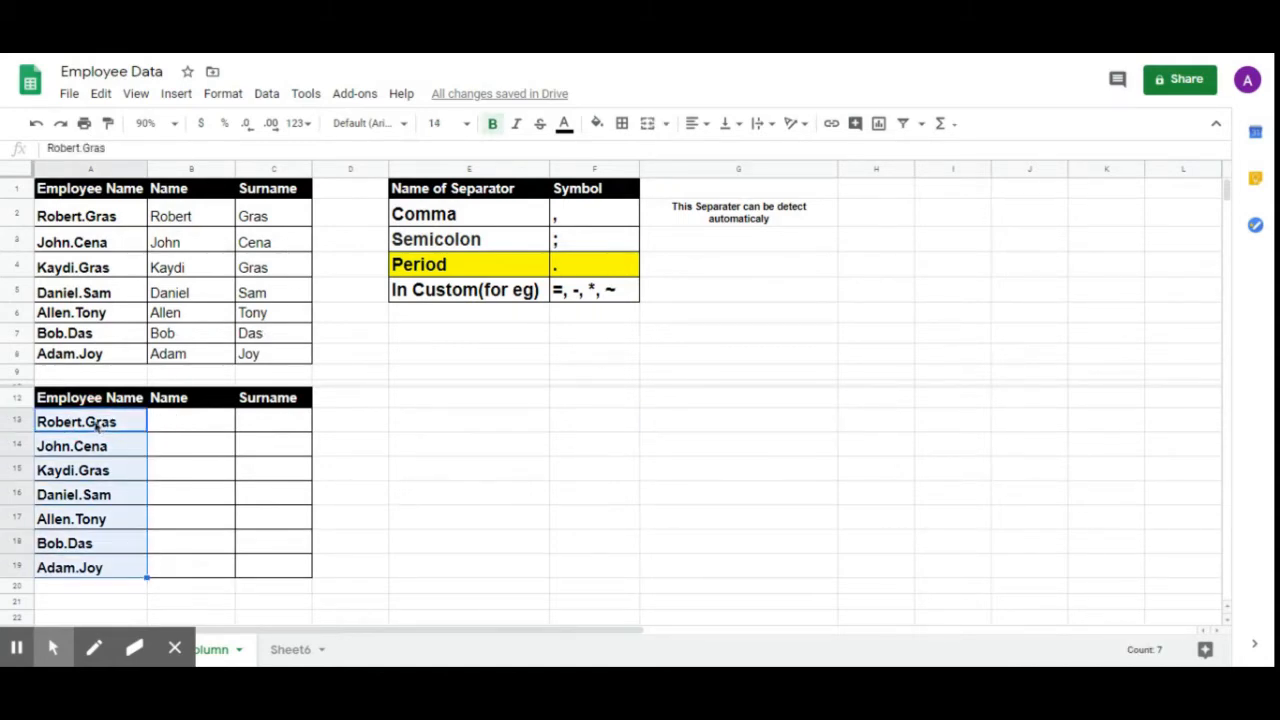
pyautogui.click(101, 93)
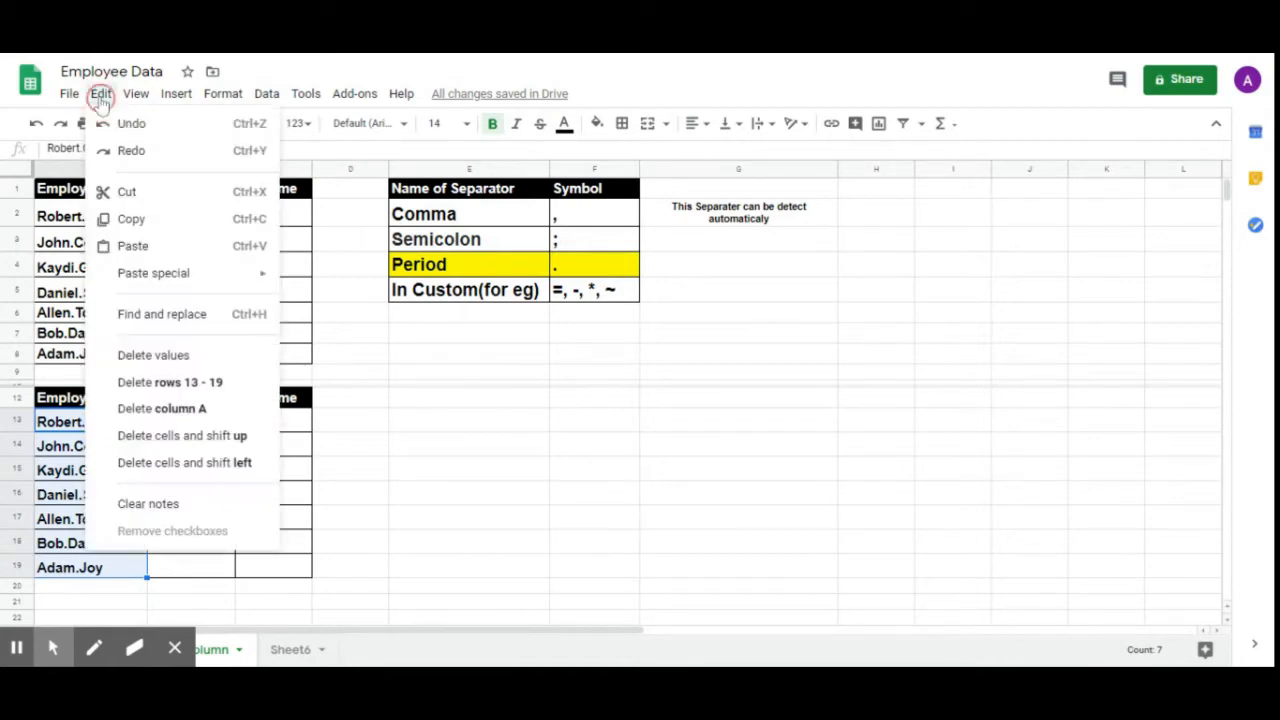
pyautogui.click(145, 228)
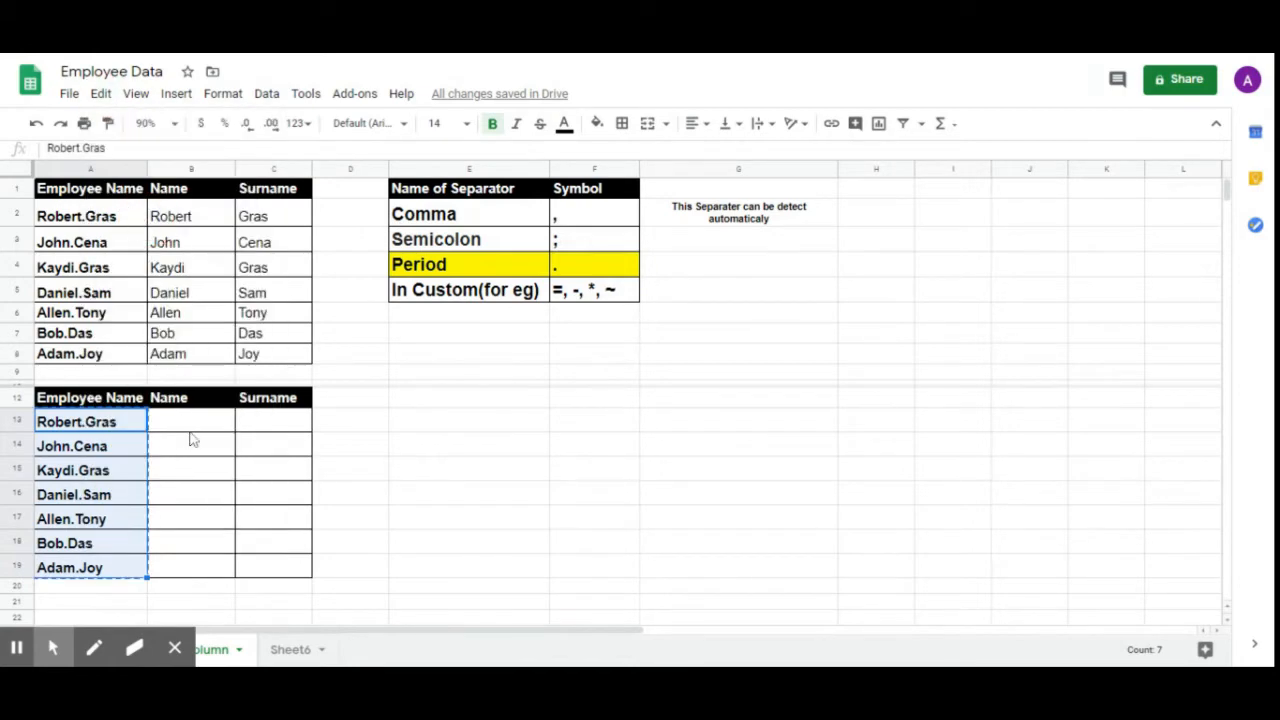
pyautogui.click(192, 430)
pyautogui.click(103, 94)
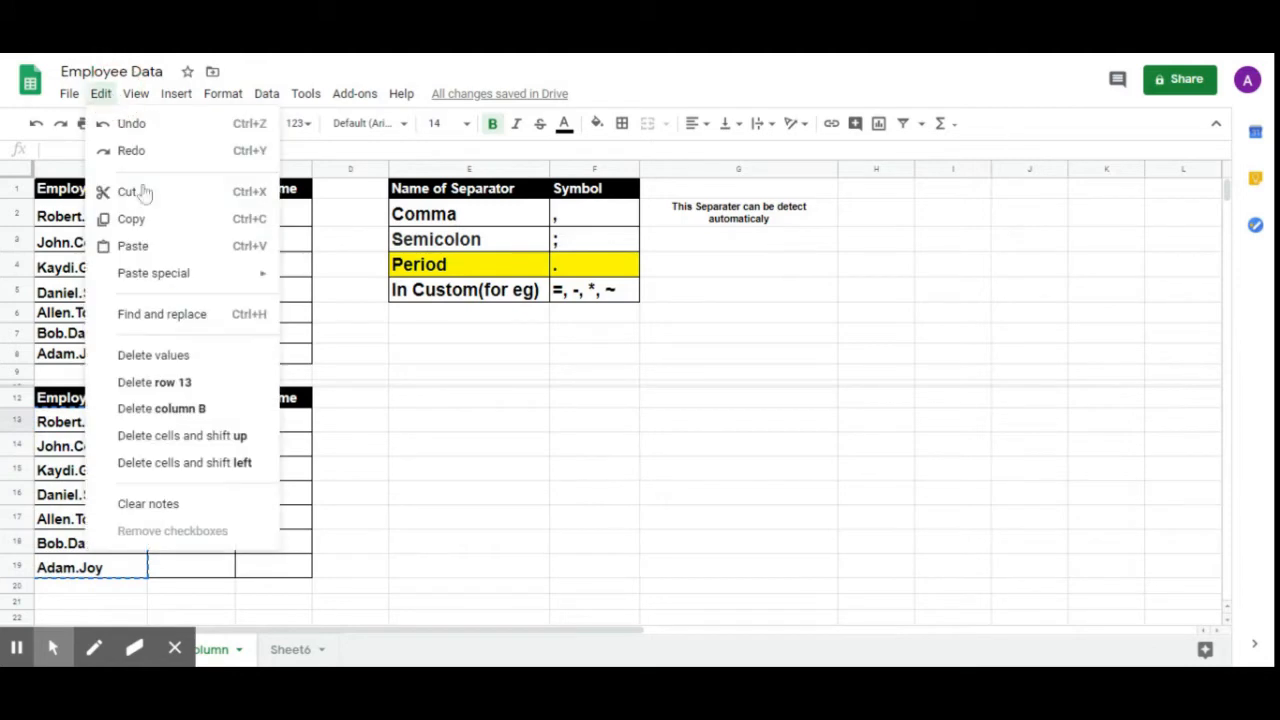
pyautogui.click(133, 245)
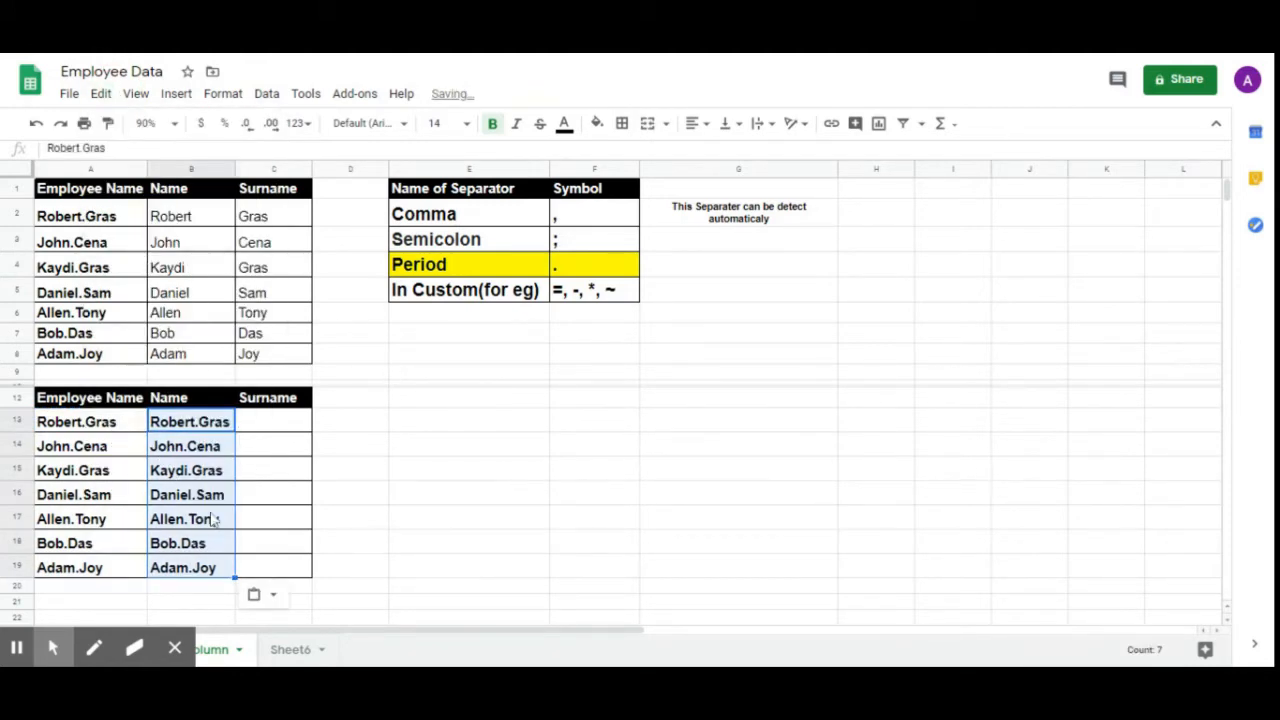
# - Split the text in B13:B19 into the Name and Surname columns with Period as the separator
pyautogui.click(266, 95)
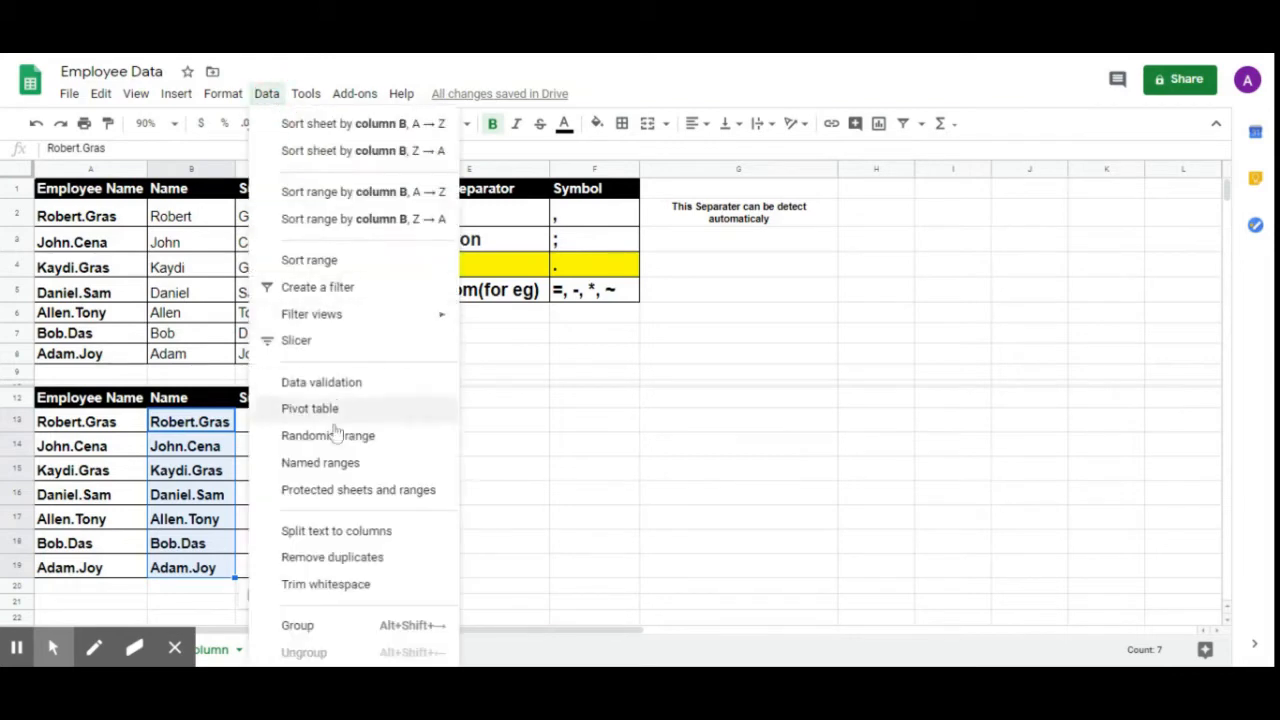
pyautogui.click(368, 531)
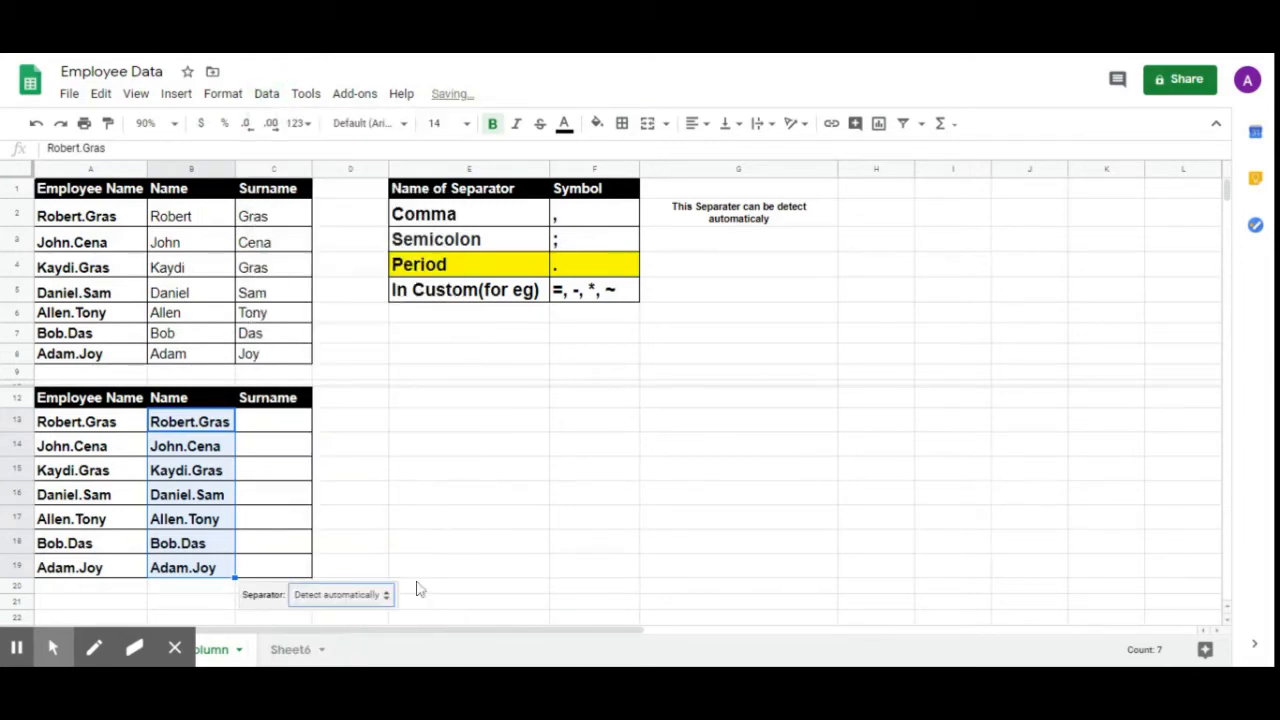
pyautogui.click(390, 598)
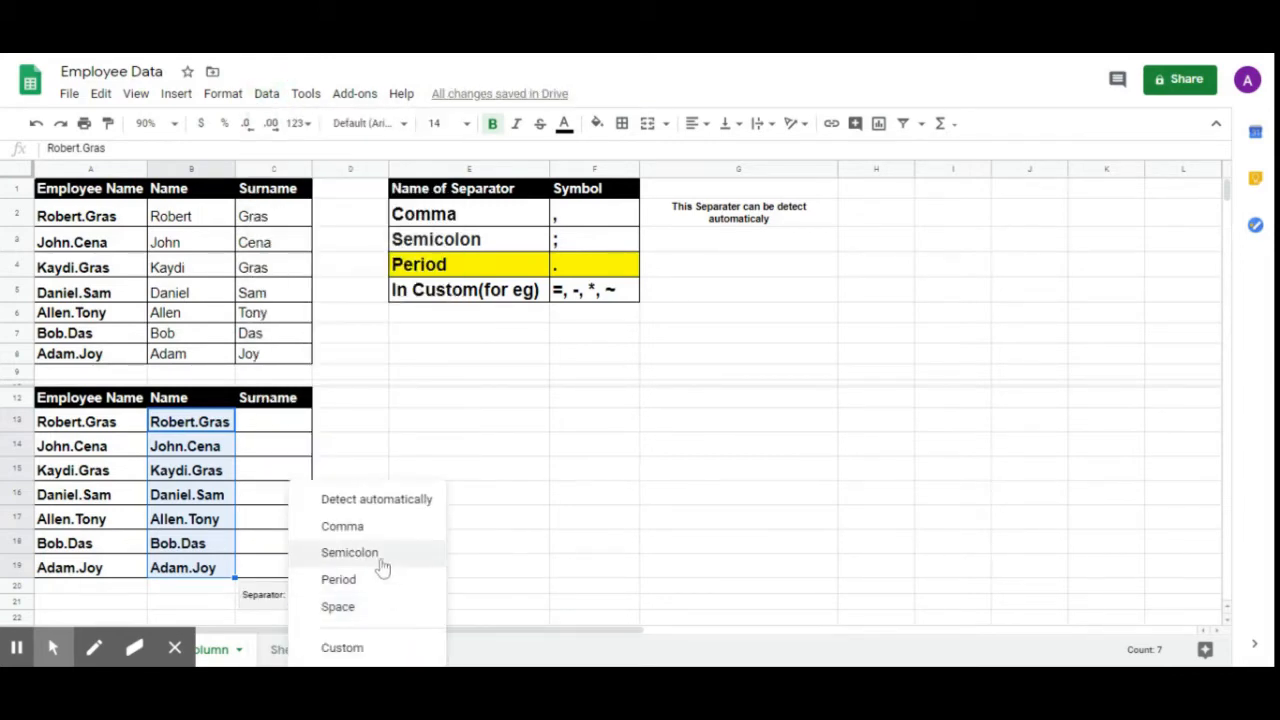
pyautogui.click(361, 590)
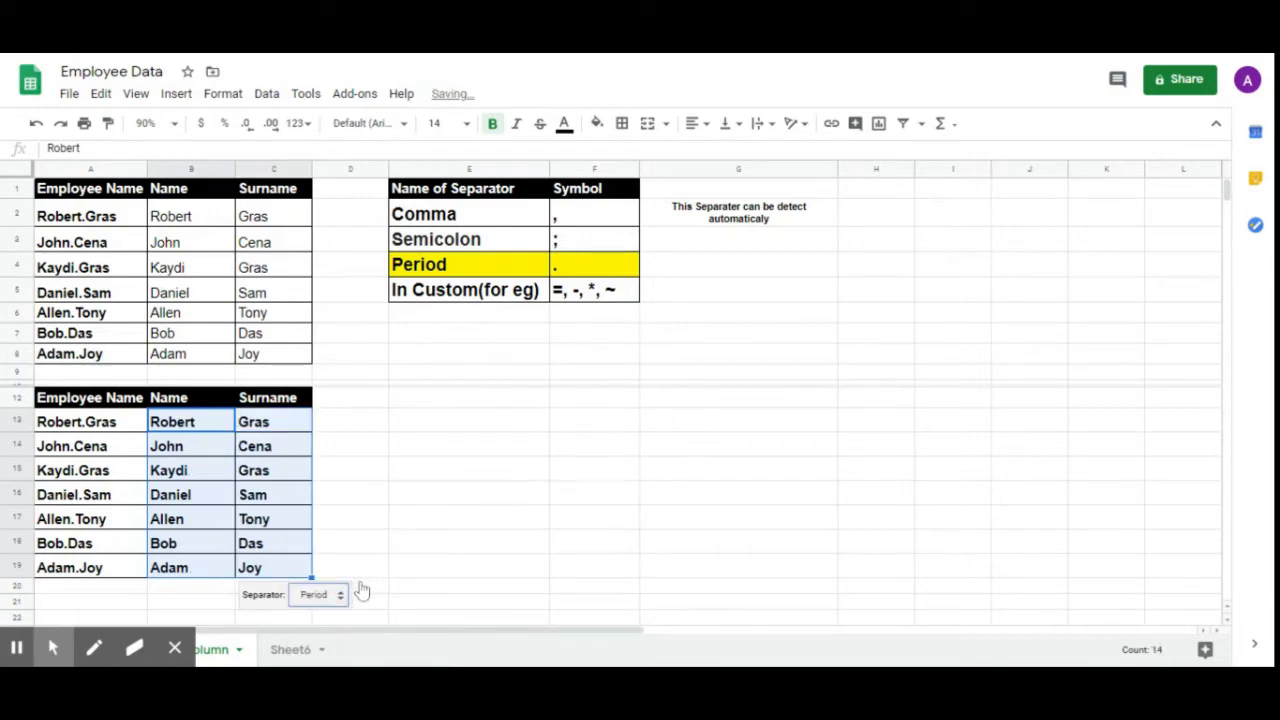
pyautogui.click(446, 494)
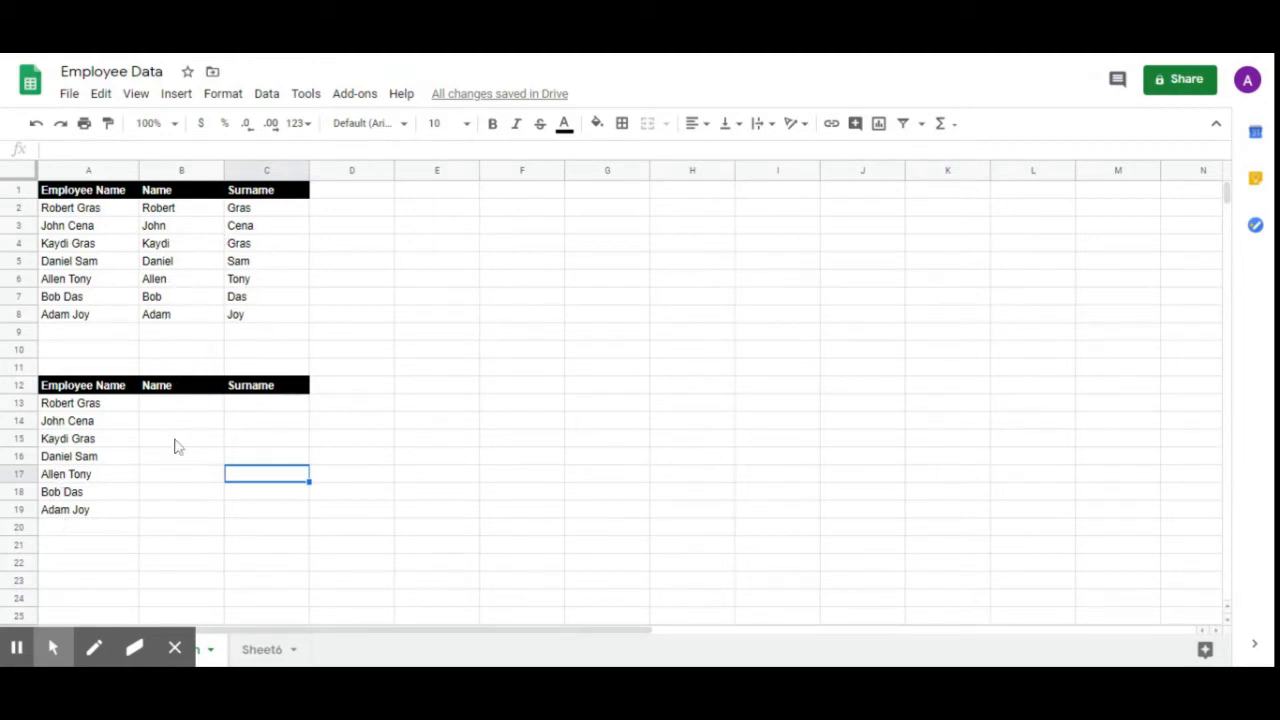
pyautogui.click(257, 442)
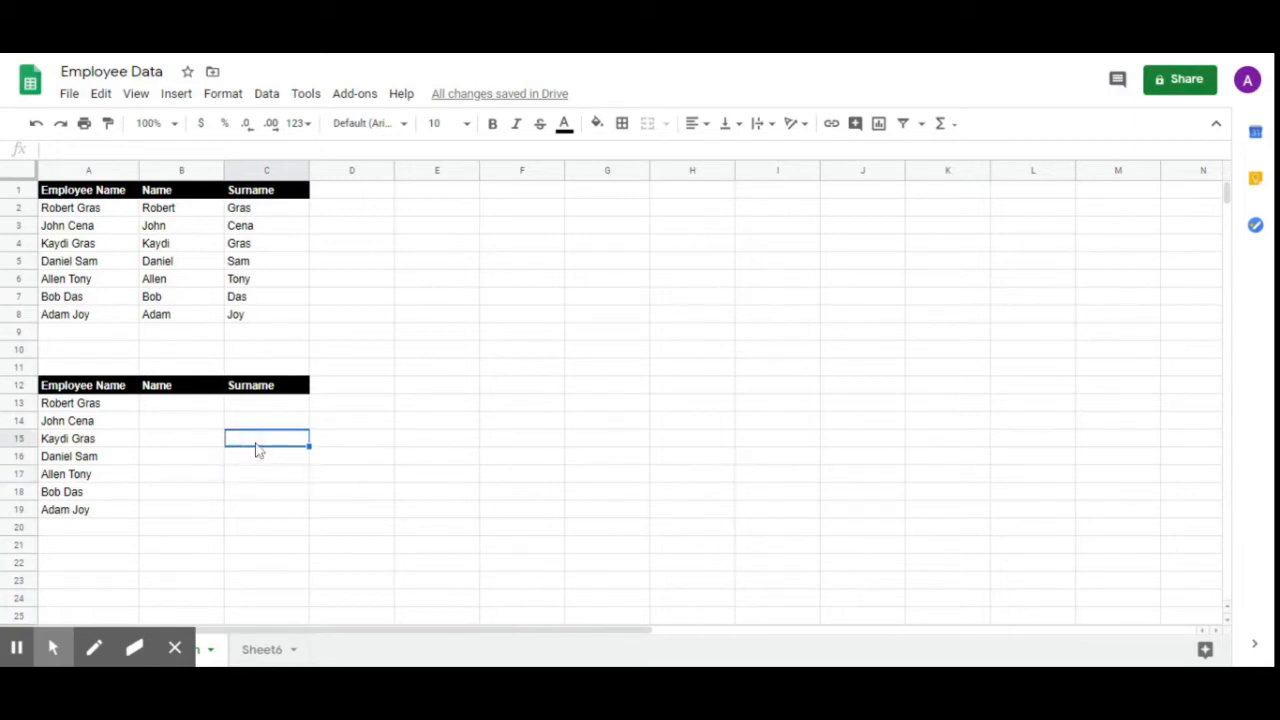
pyautogui.click(175, 402)
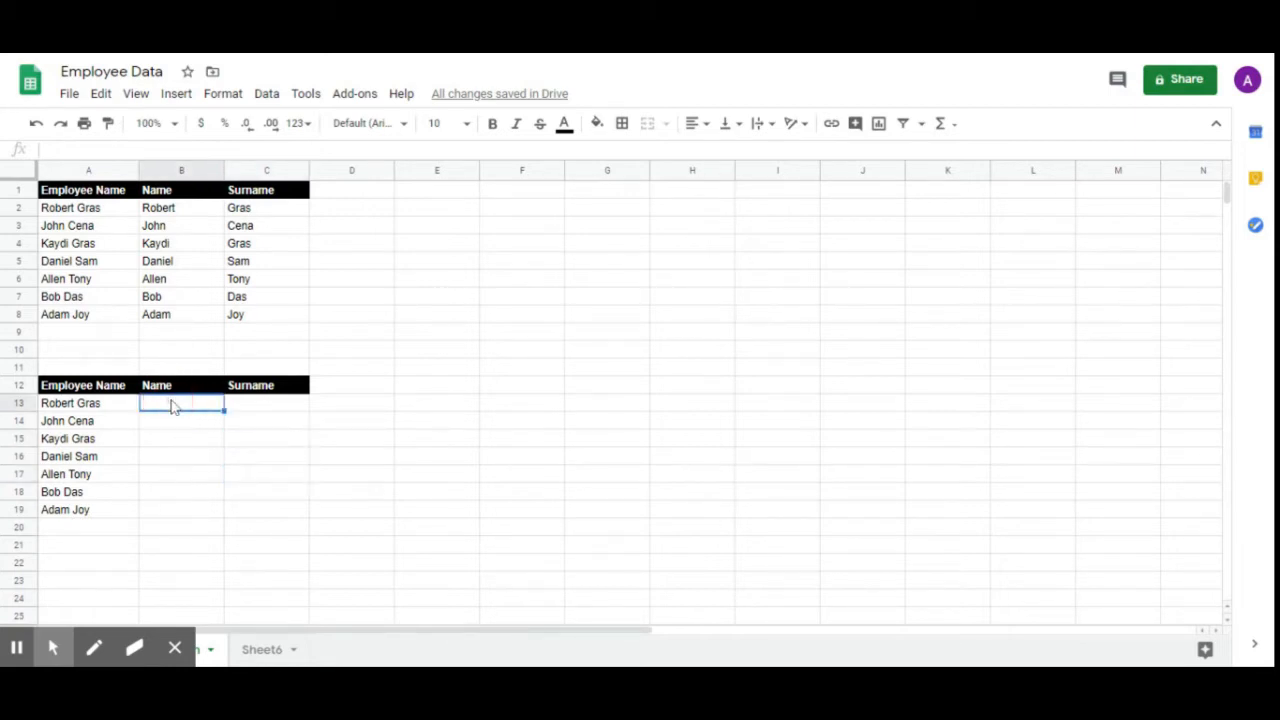
pyautogui.click(267, 96)
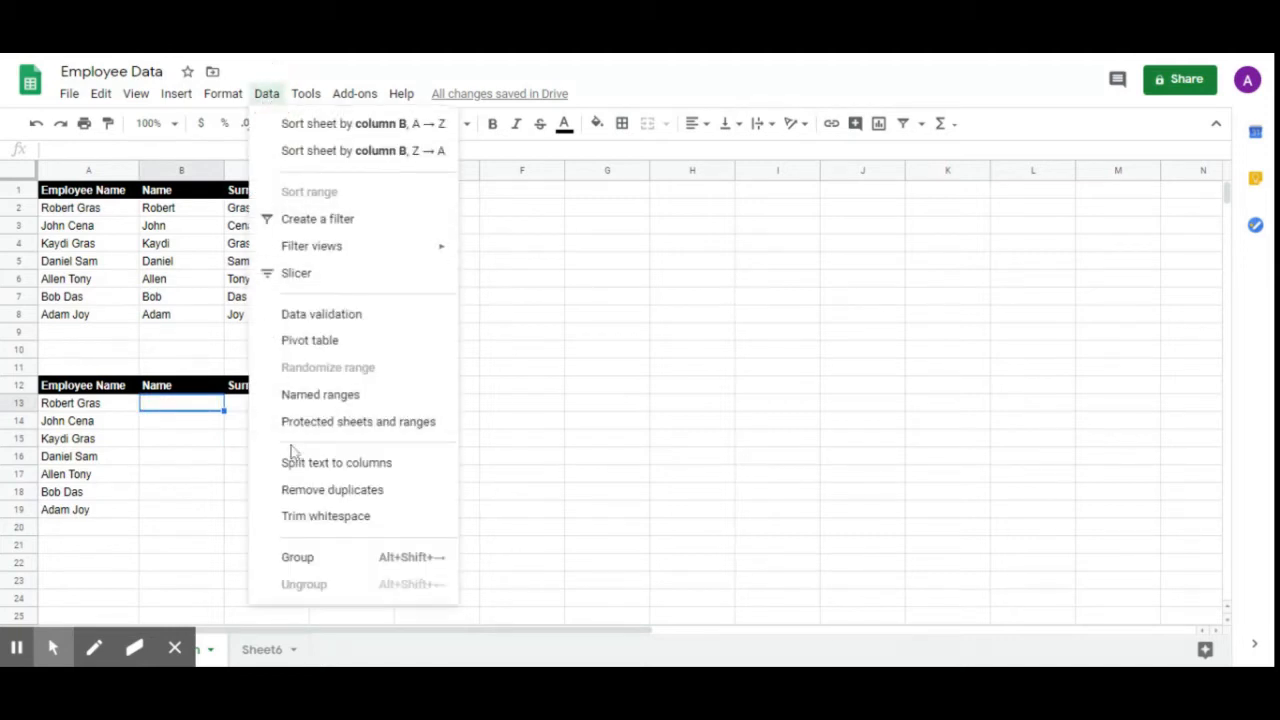
pyautogui.click(184, 444)
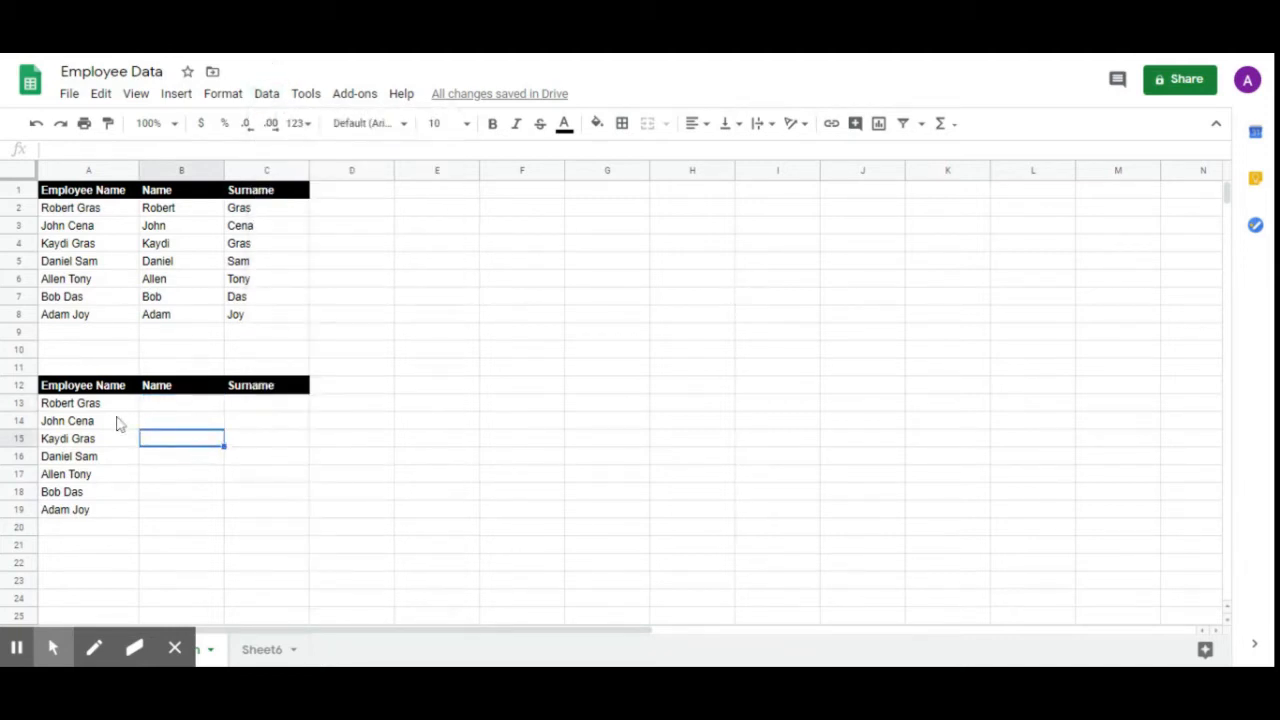
# - Copy the space-separated employee names in A13:A19 into the Name column starting at B13
pyautogui.click(88, 405)
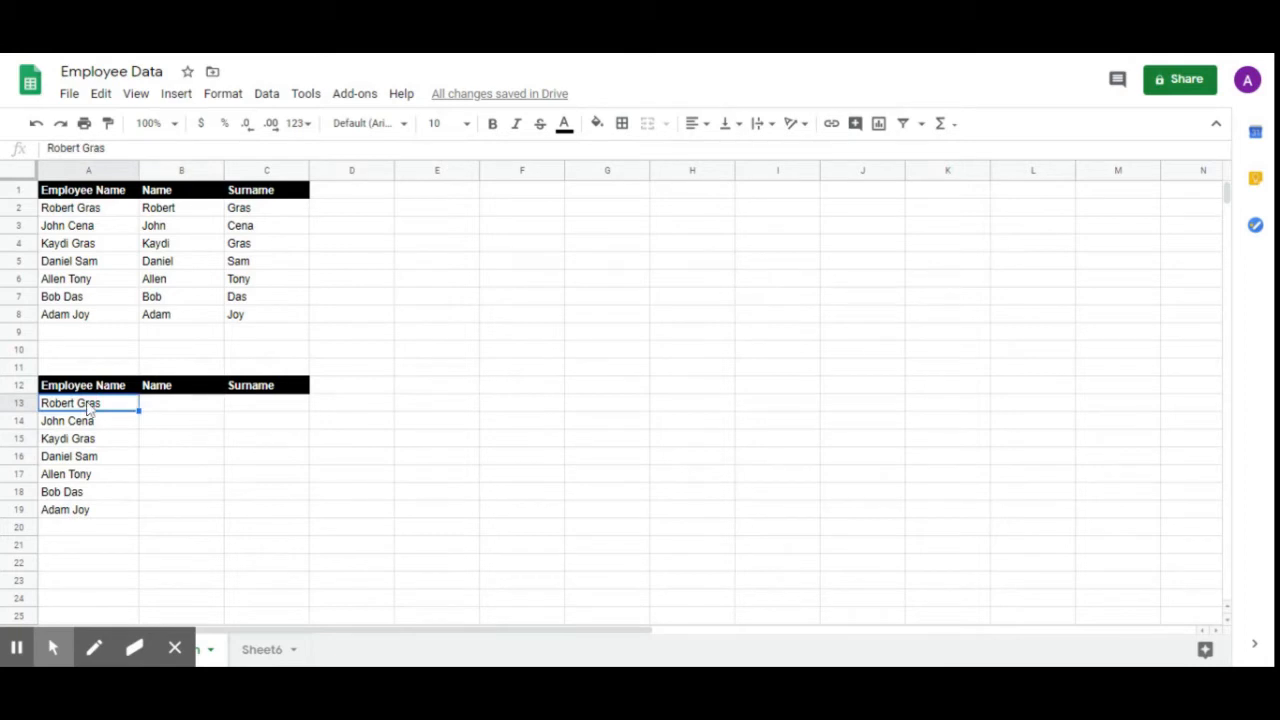
pyautogui.hotkey('shift', 'Down')
pyautogui.hotkey('shift', 'Down')
pyautogui.hotkey('shift', 'Down')
pyautogui.hotkey('shift', 'Down')
pyautogui.hotkey('shift', 'Down')
pyautogui.hotkey('shift', 'Down')
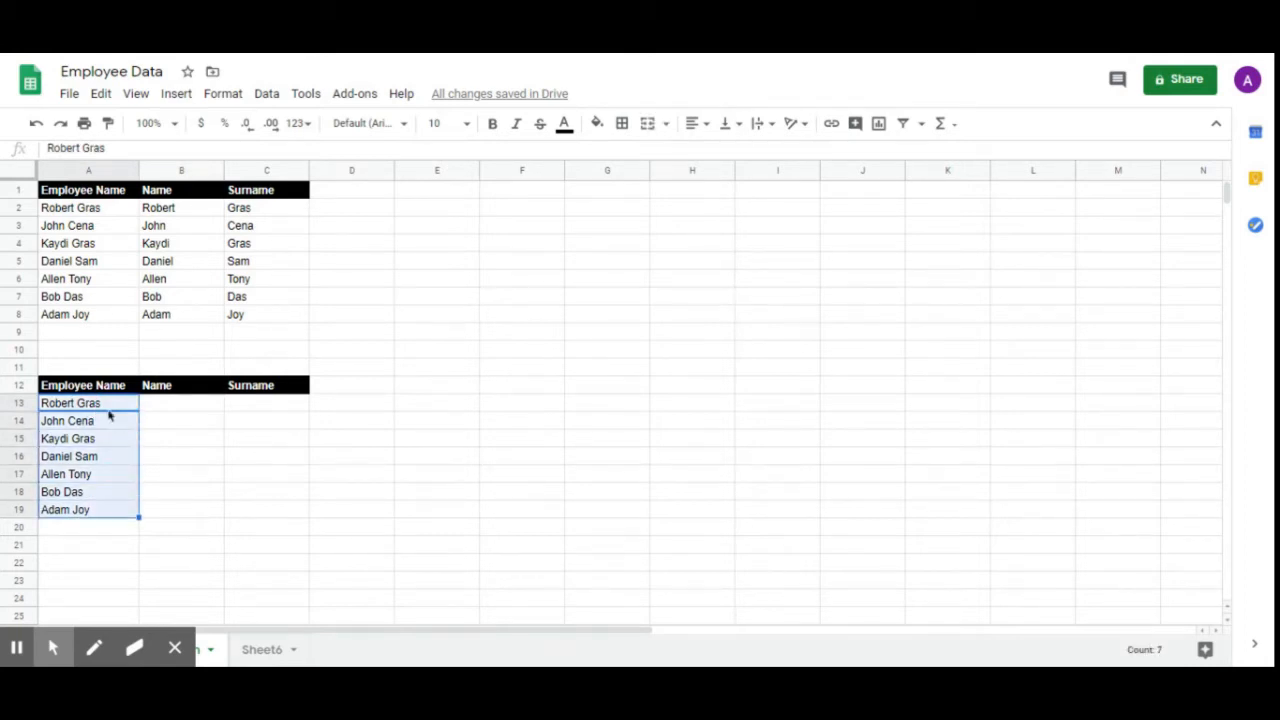
pyautogui.click(101, 94)
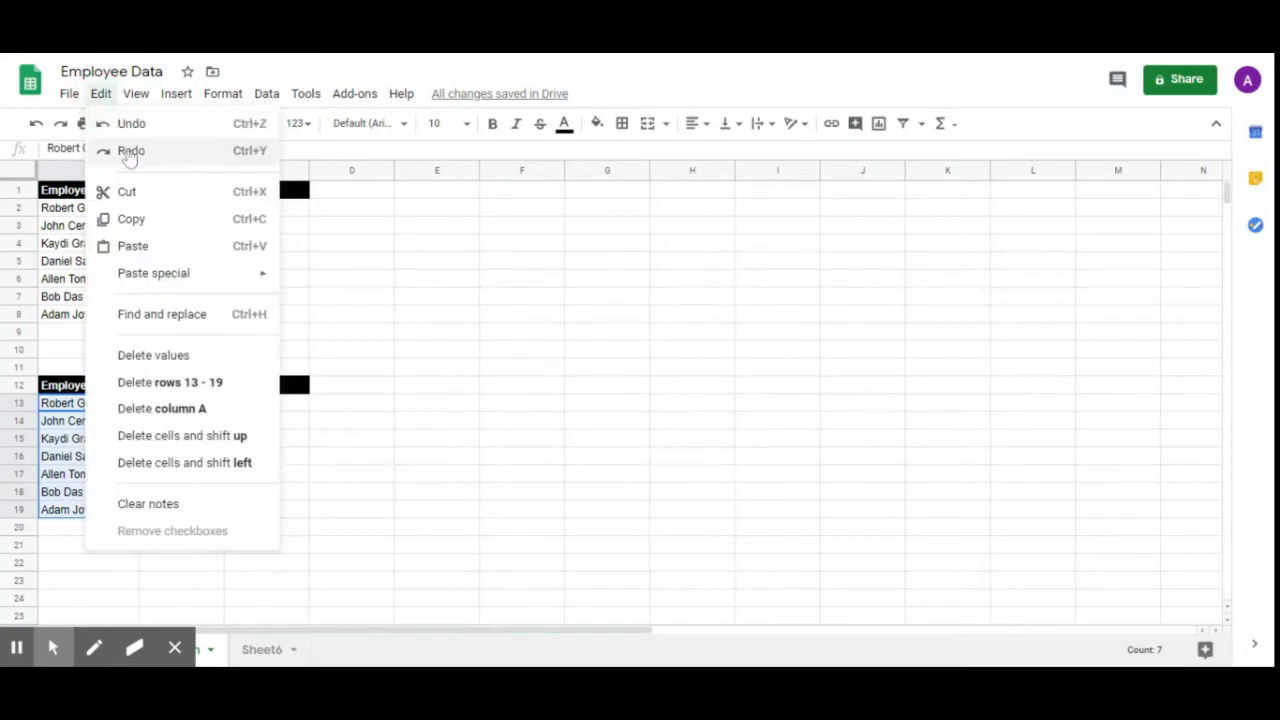
pyautogui.click(134, 219)
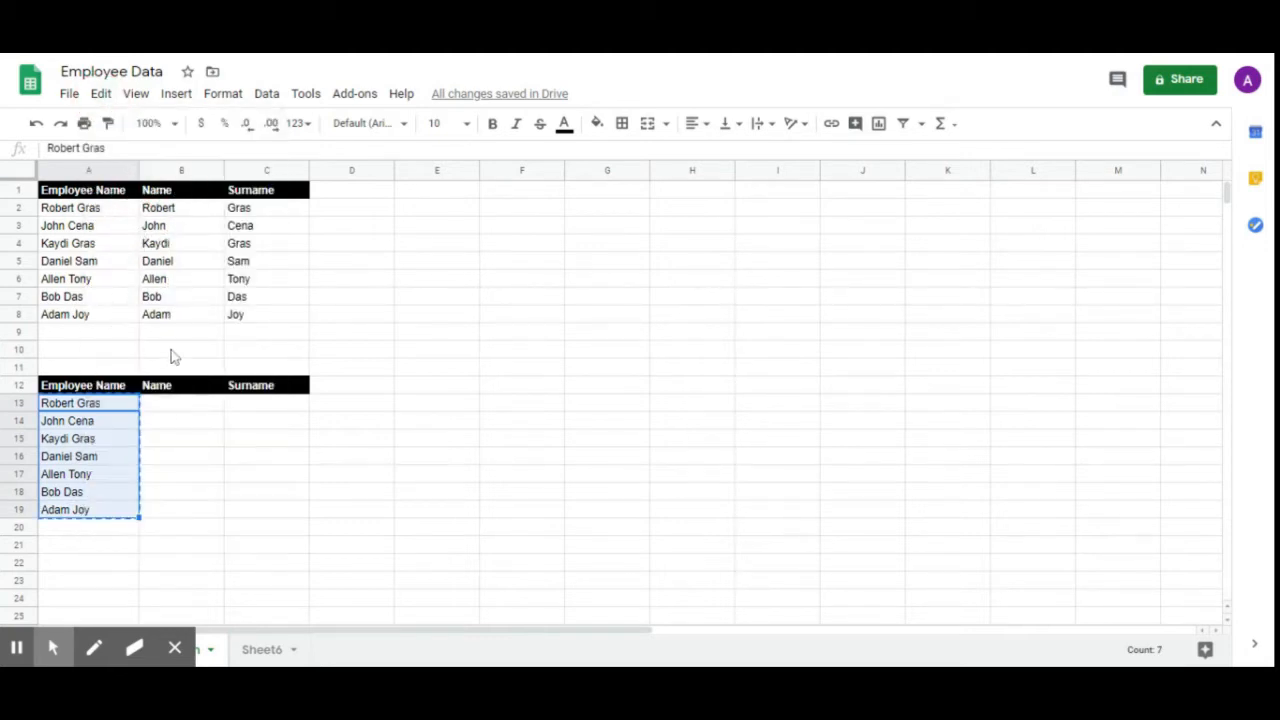
pyautogui.click(173, 410)
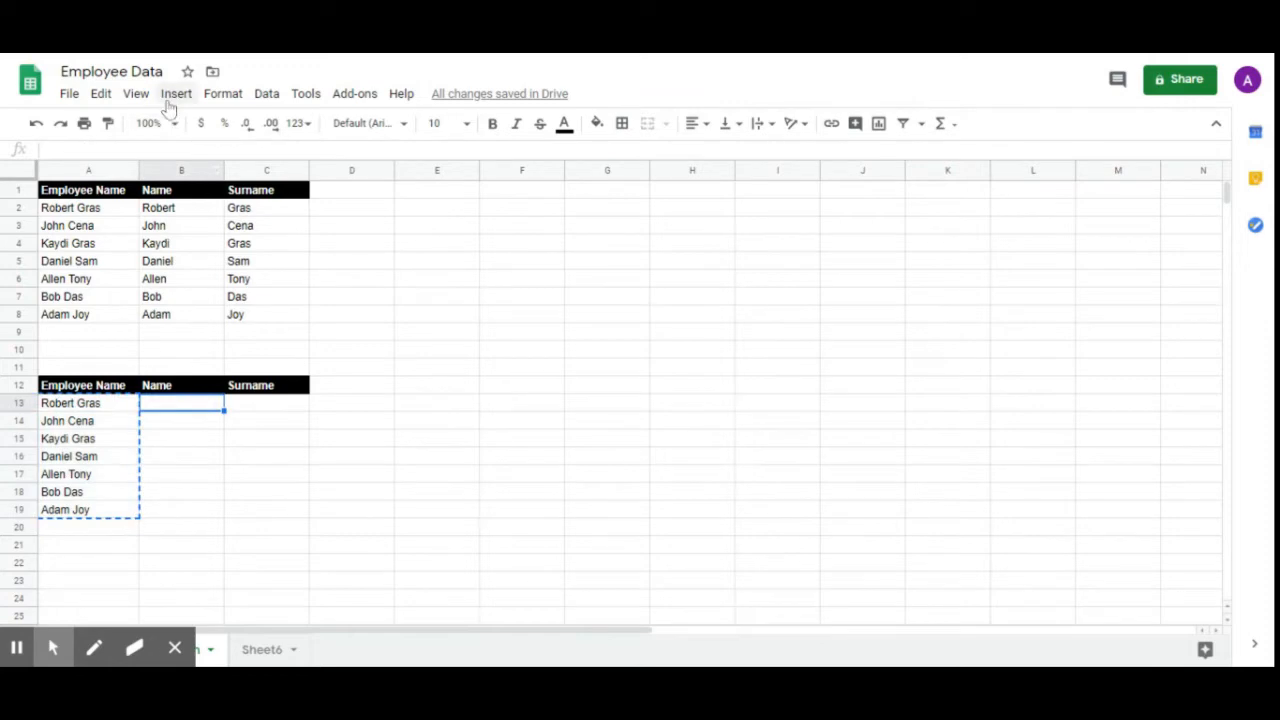
pyautogui.click(101, 94)
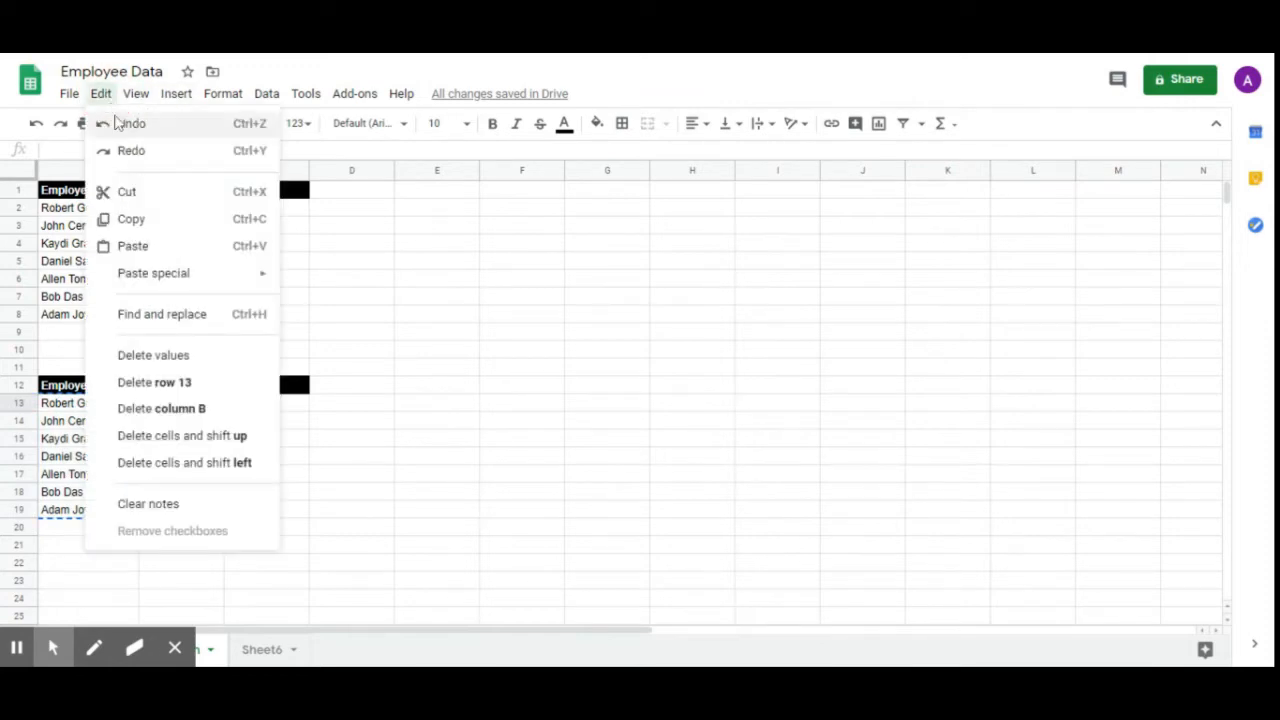
pyautogui.click(141, 247)
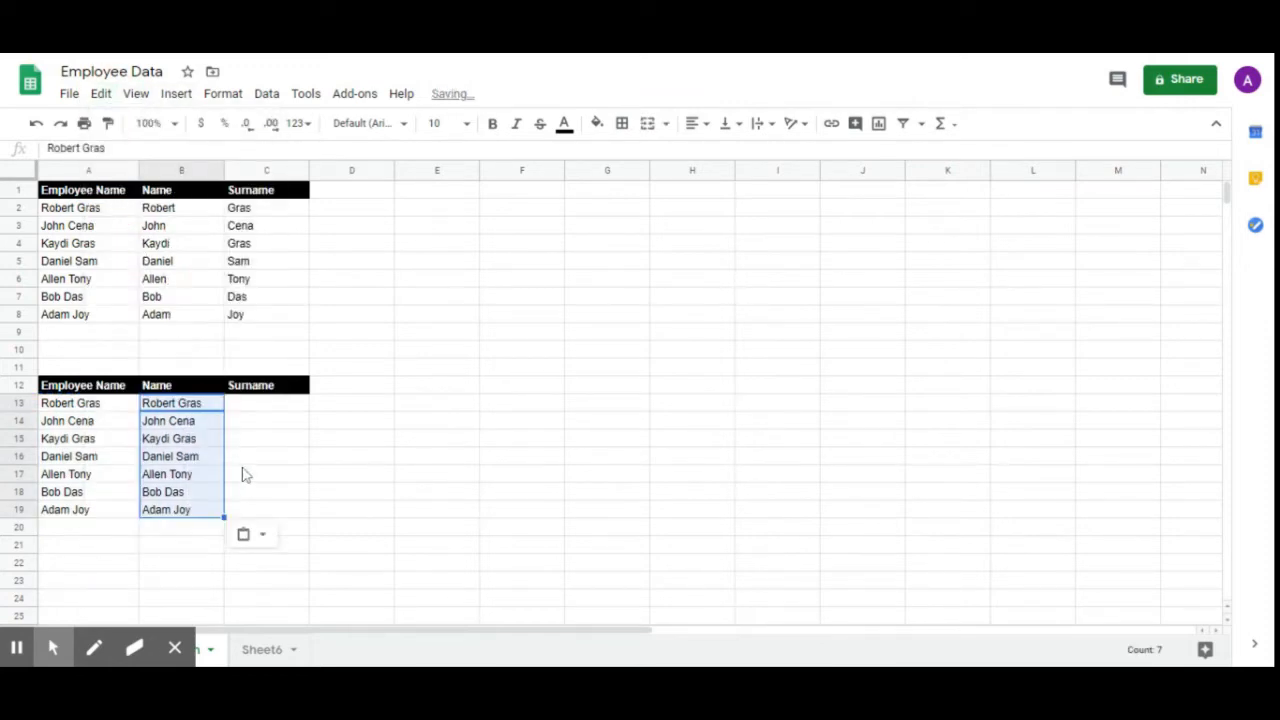
# - Split the text in B13:B19 into the Name and Surname columns with Space as the separator
pyautogui.click(256, 463)
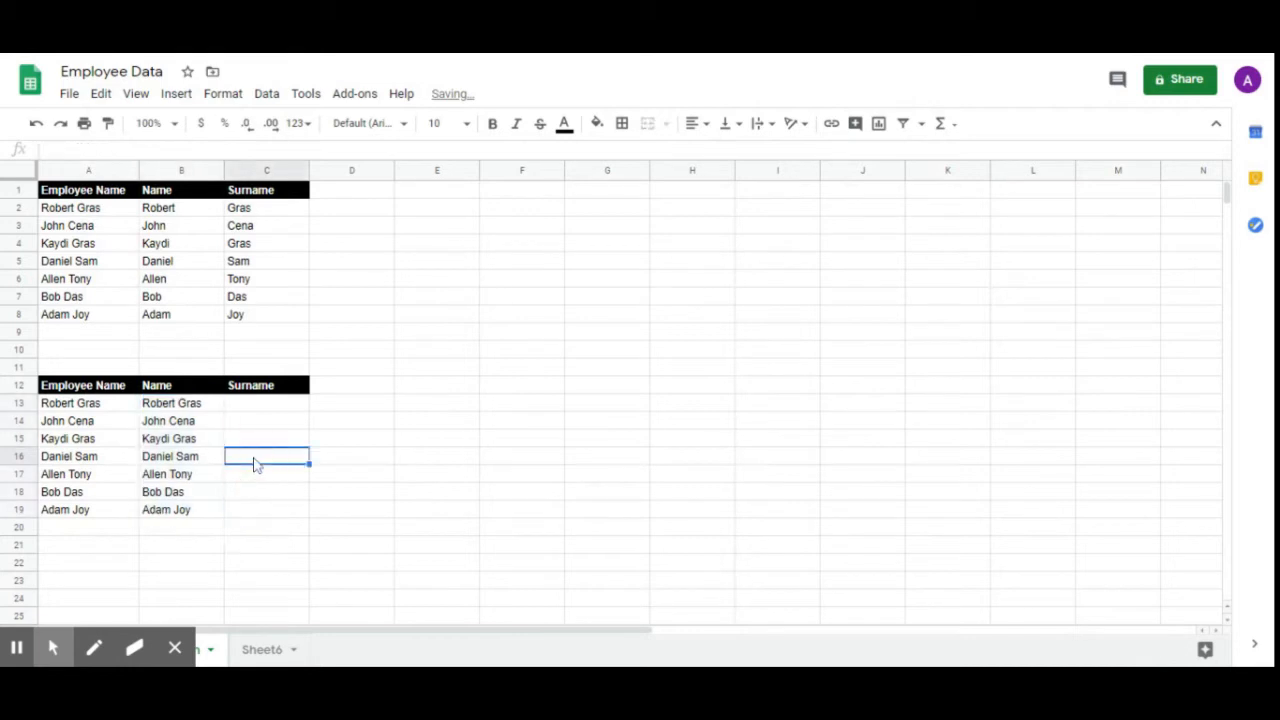
pyautogui.click(183, 405)
pyautogui.hotkey('shift', 'Down')
pyautogui.hotkey('shift', 'Down')
pyautogui.hotkey('shift', 'Down')
pyautogui.hotkey('shift', 'Down')
pyautogui.hotkey('shift', 'Down')
pyautogui.hotkey('shift', 'Down')
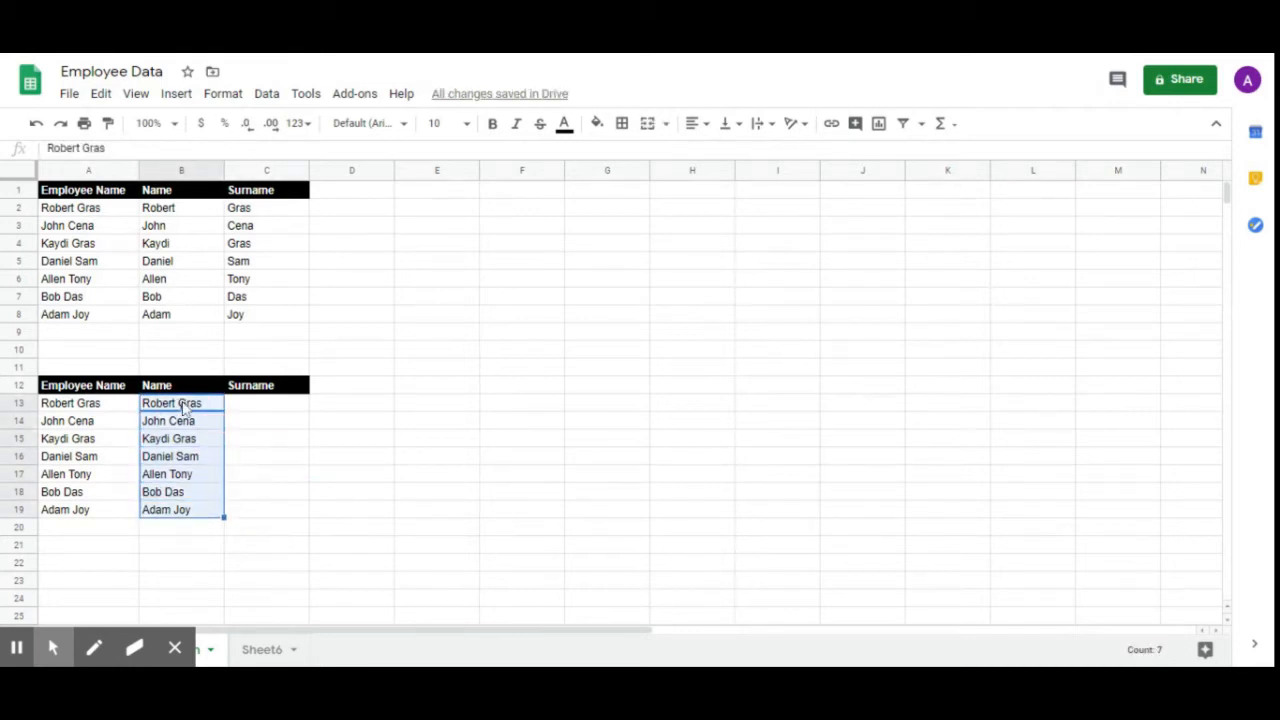
pyautogui.click(266, 95)
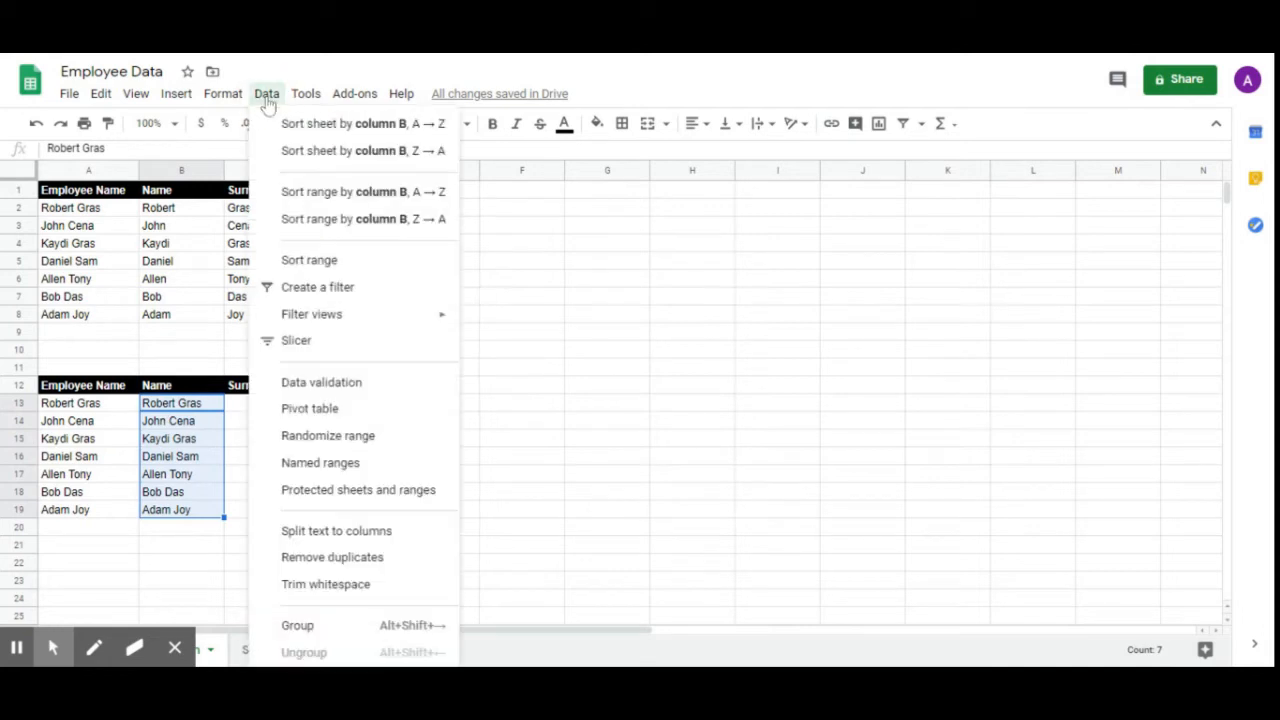
pyautogui.click(322, 532)
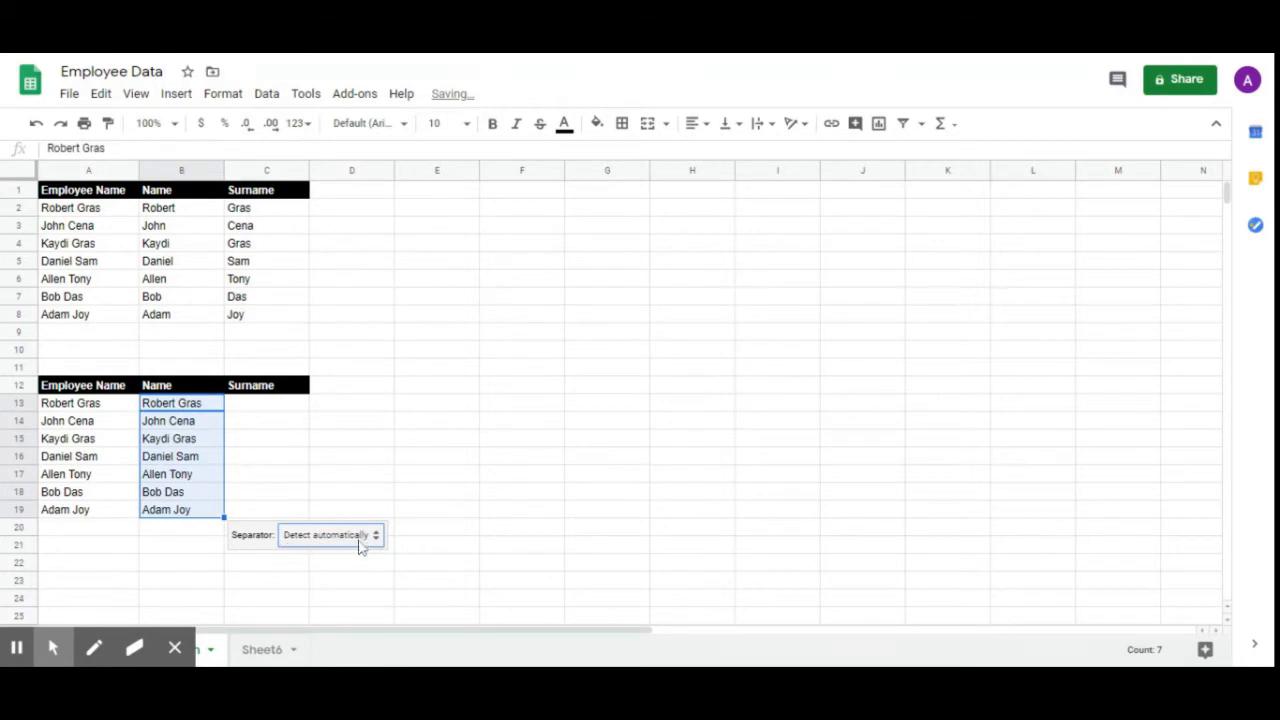
pyautogui.click(377, 540)
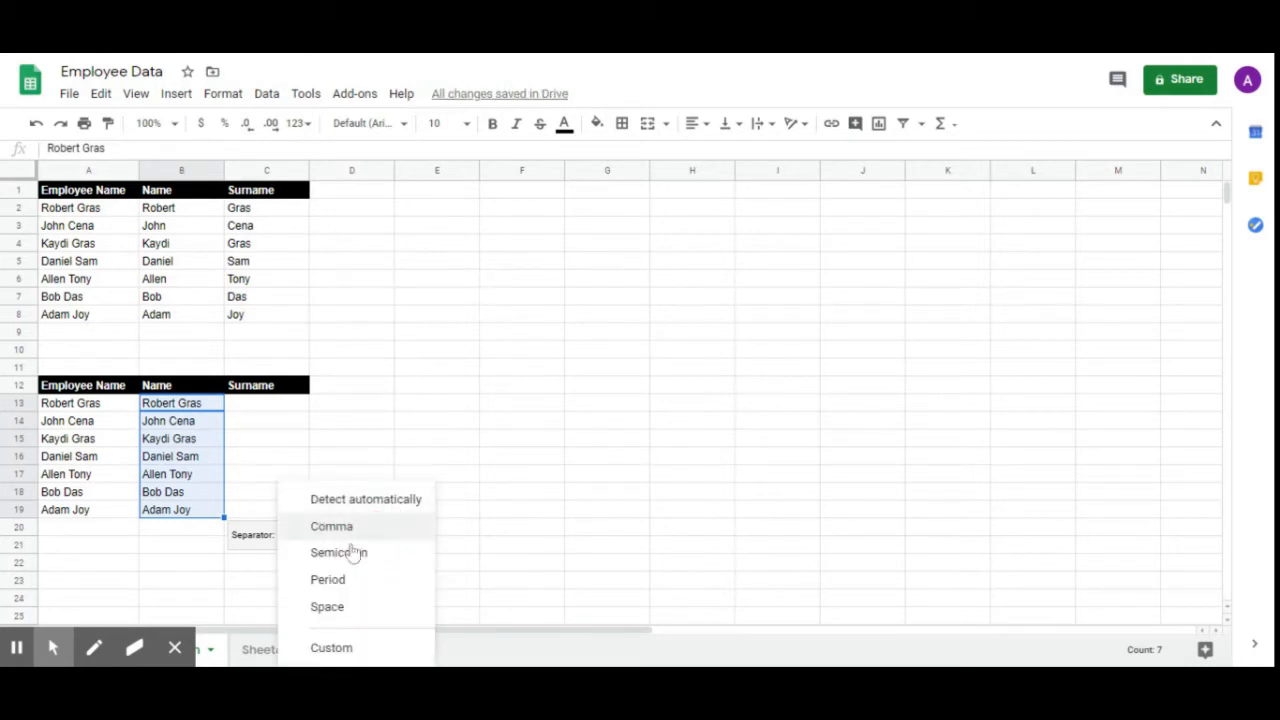
pyautogui.click(334, 619)
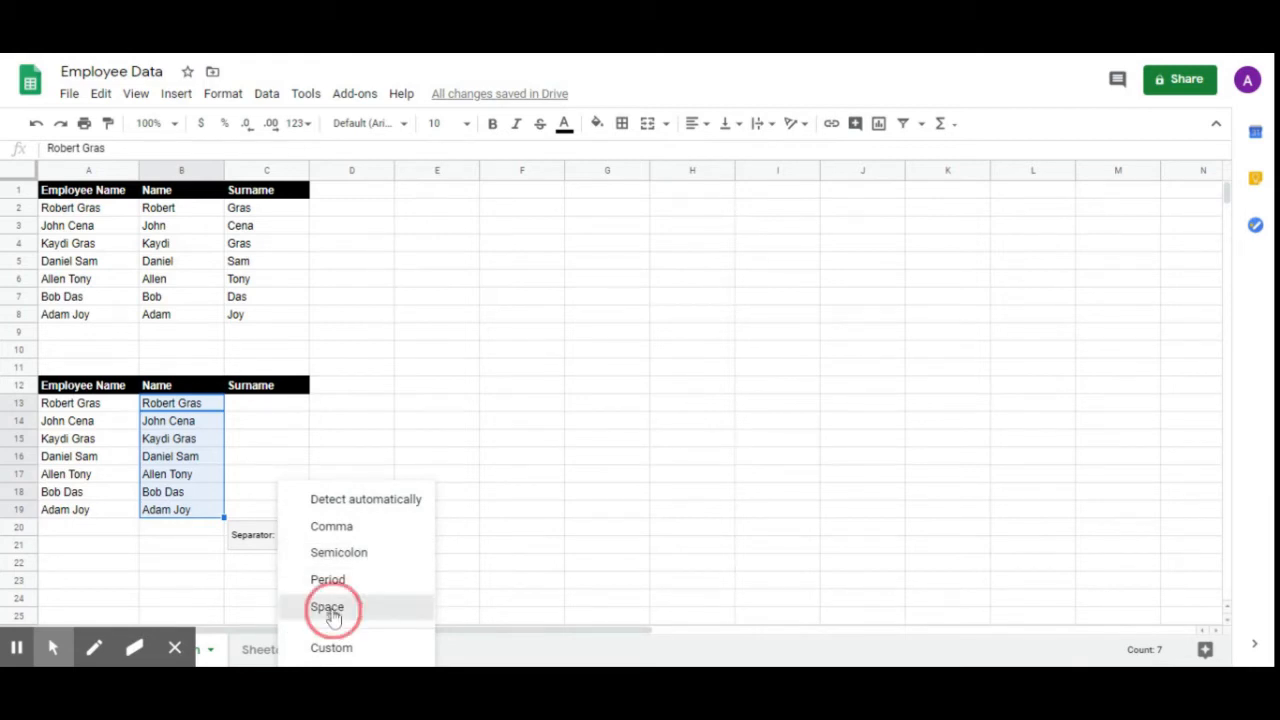
pyautogui.click(356, 461)
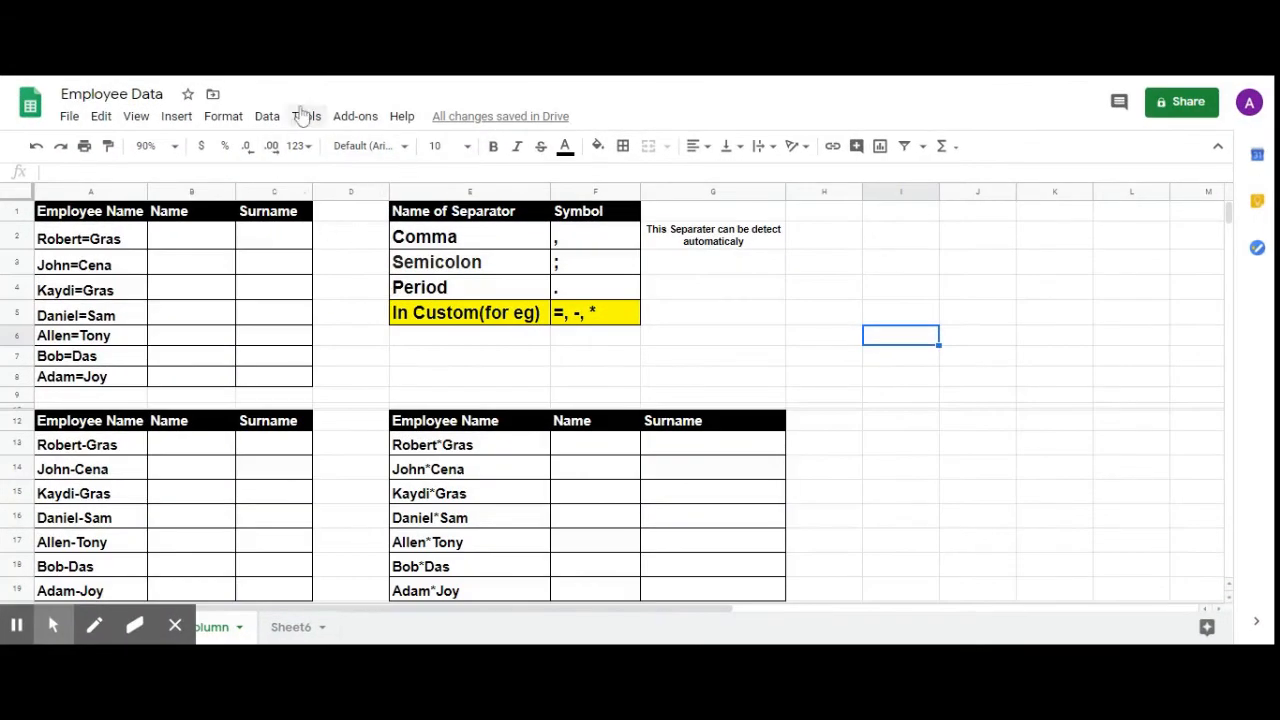
# - Examine the separator choices offered by Split text to columns, including Custom
pyautogui.click(267, 116)
pyautogui.click(338, 490)
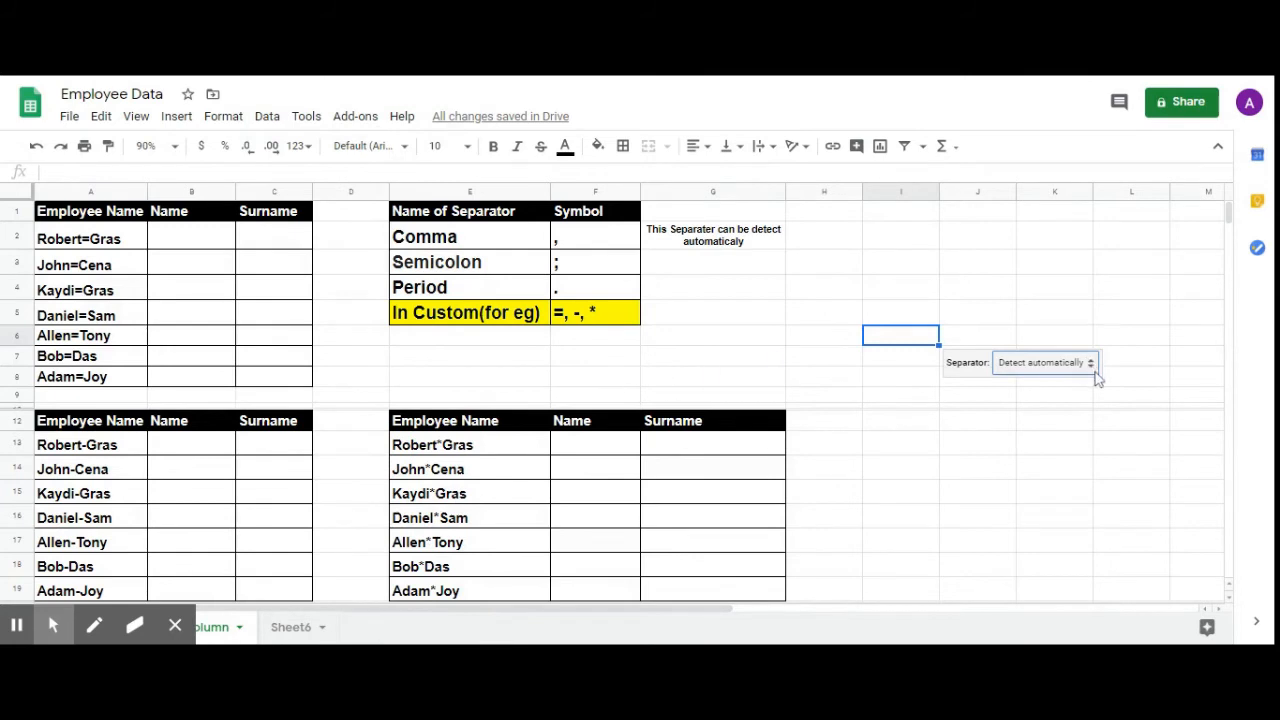
pyautogui.click(1092, 364)
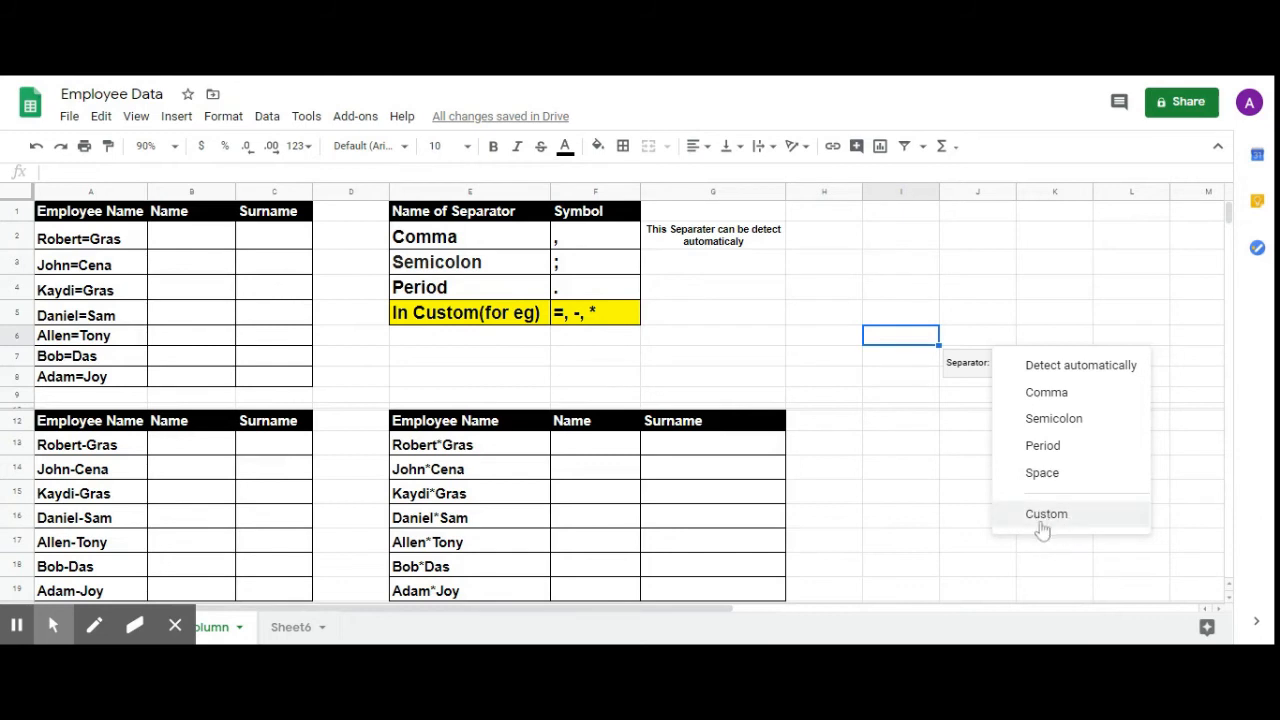
pyautogui.click(426, 356)
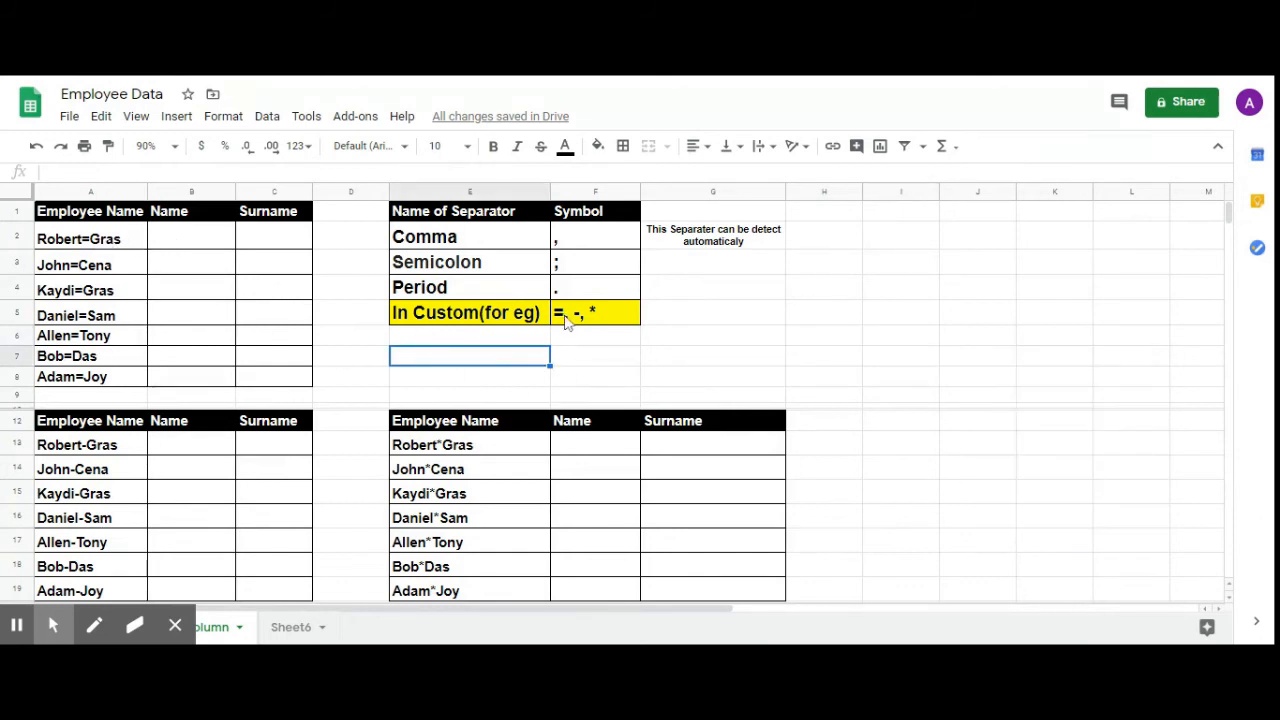
# - Copy the equals-sign-separated employee names in A2:A8 into the Name column starting at B2
pyautogui.click(84, 252)
pyautogui.hotkey('shift', 'Down')
pyautogui.hotkey('shift', 'Down')
pyautogui.hotkey('shift', 'Down')
pyautogui.hotkey('shift', 'Down')
pyautogui.hotkey('shift', 'Down')
pyautogui.hotkey('shift', 'Down')
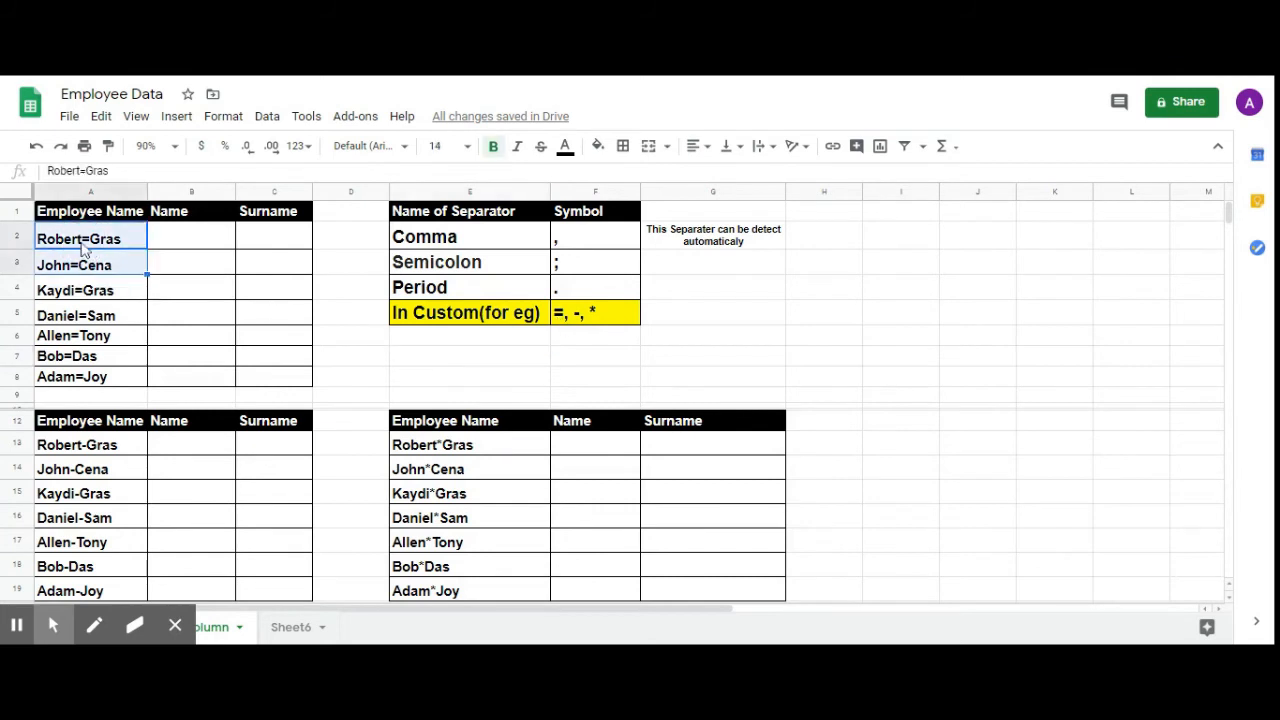
pyautogui.click(101, 116)
pyautogui.click(143, 245)
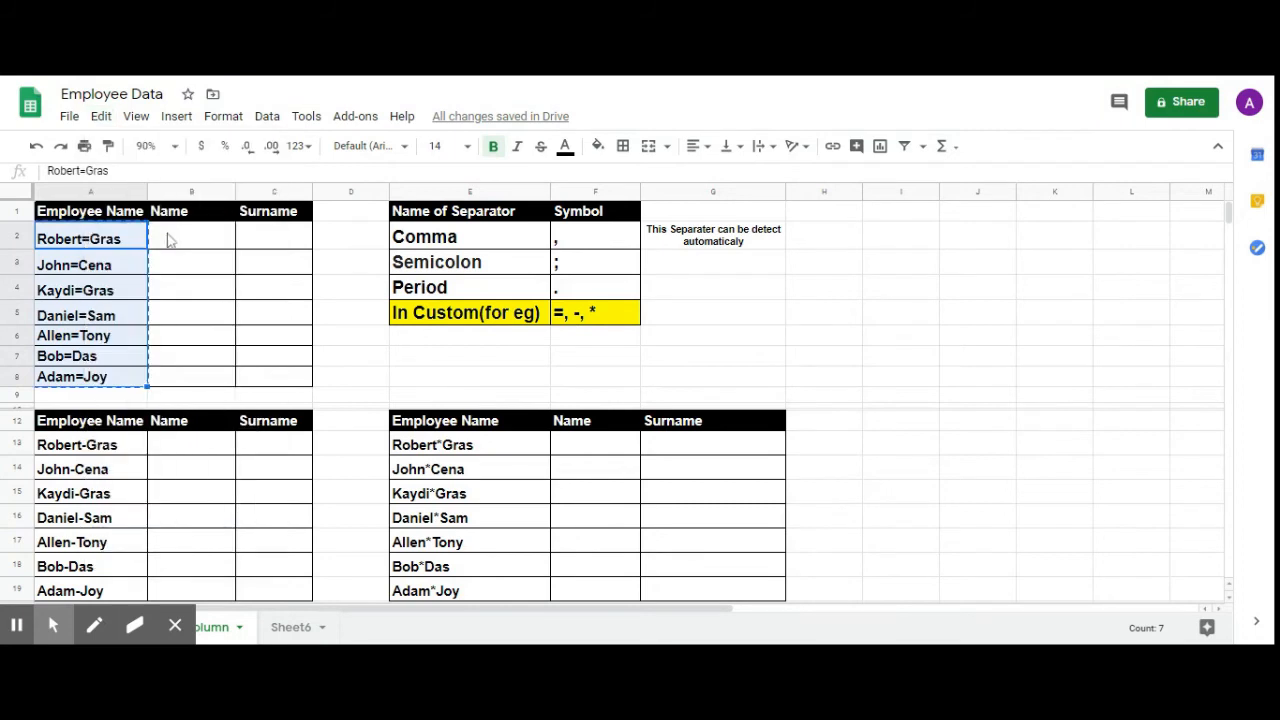
pyautogui.click(175, 240)
pyautogui.click(101, 116)
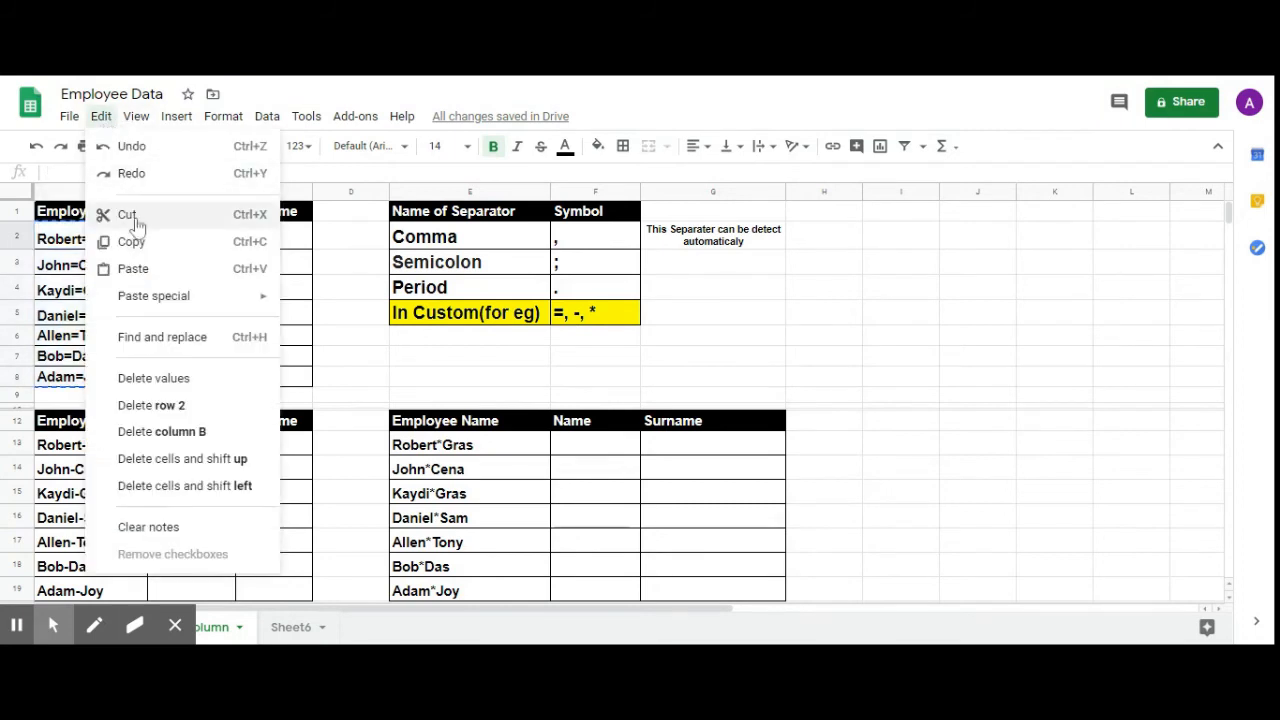
pyautogui.click(132, 266)
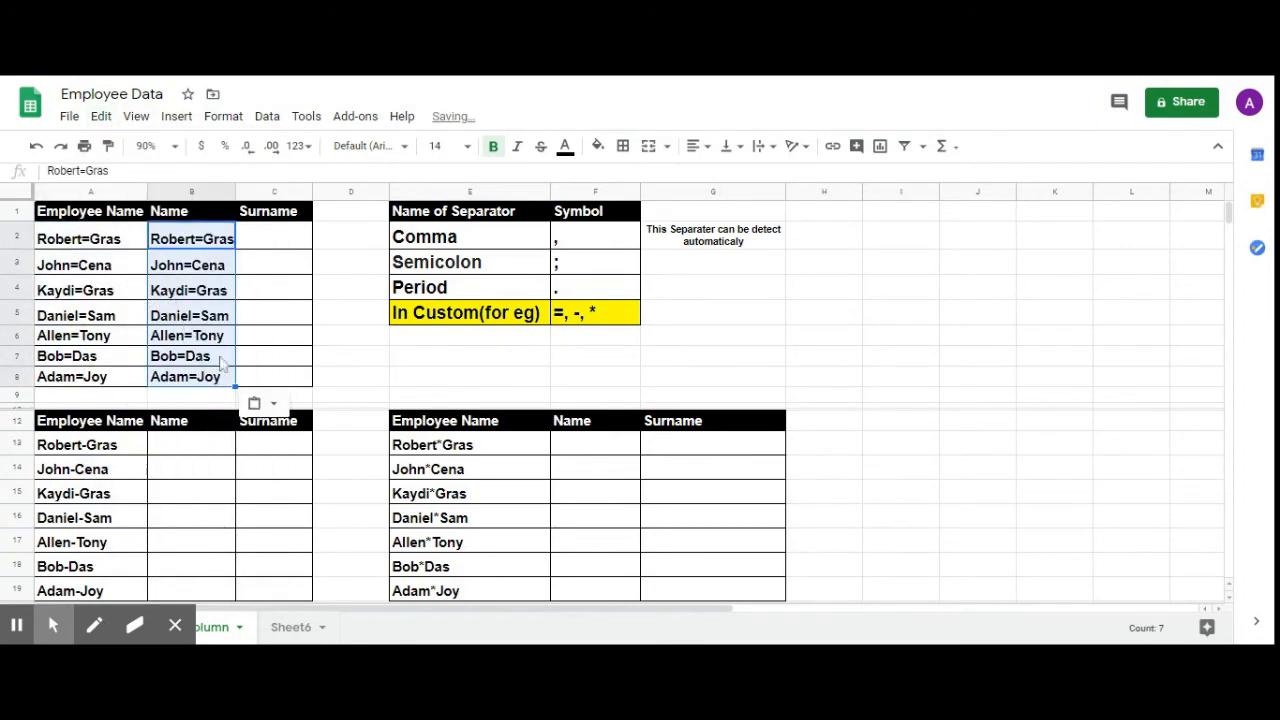
# - Split the text in B2:B8 into the Name and Surname columns with "=" as a custom separator
pyautogui.click(266, 116)
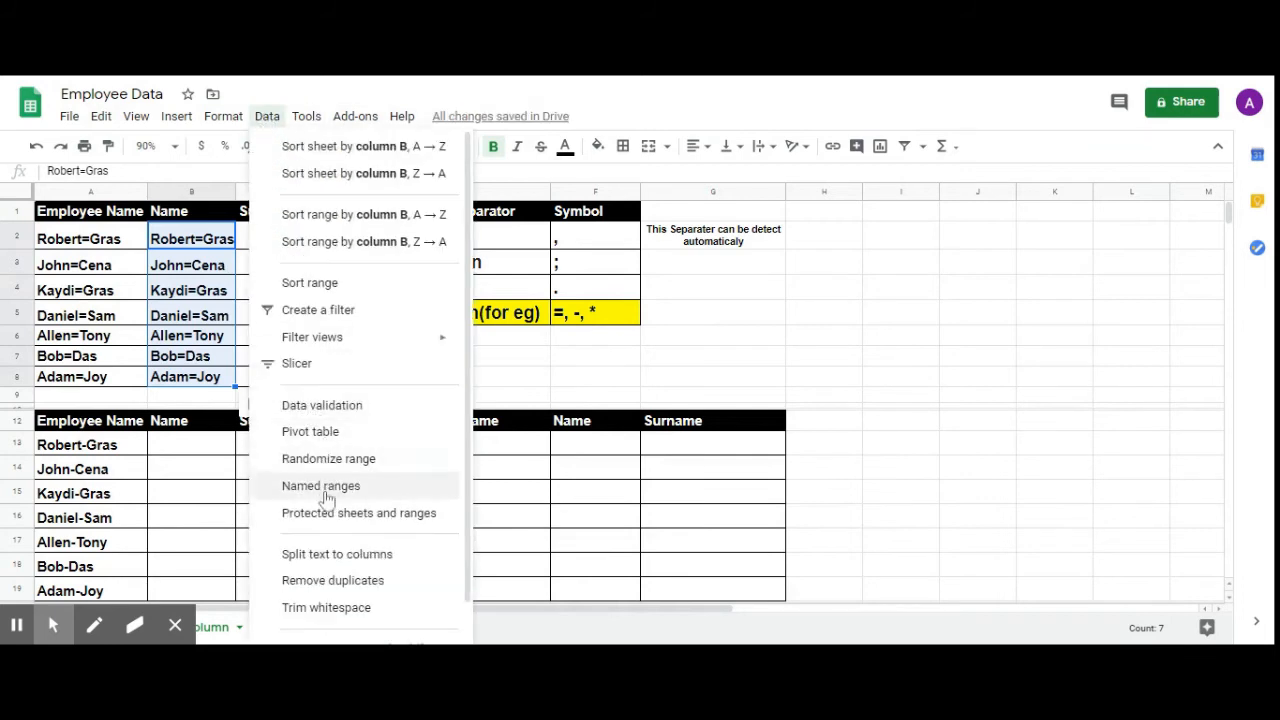
pyautogui.click(322, 556)
pyautogui.click(386, 405)
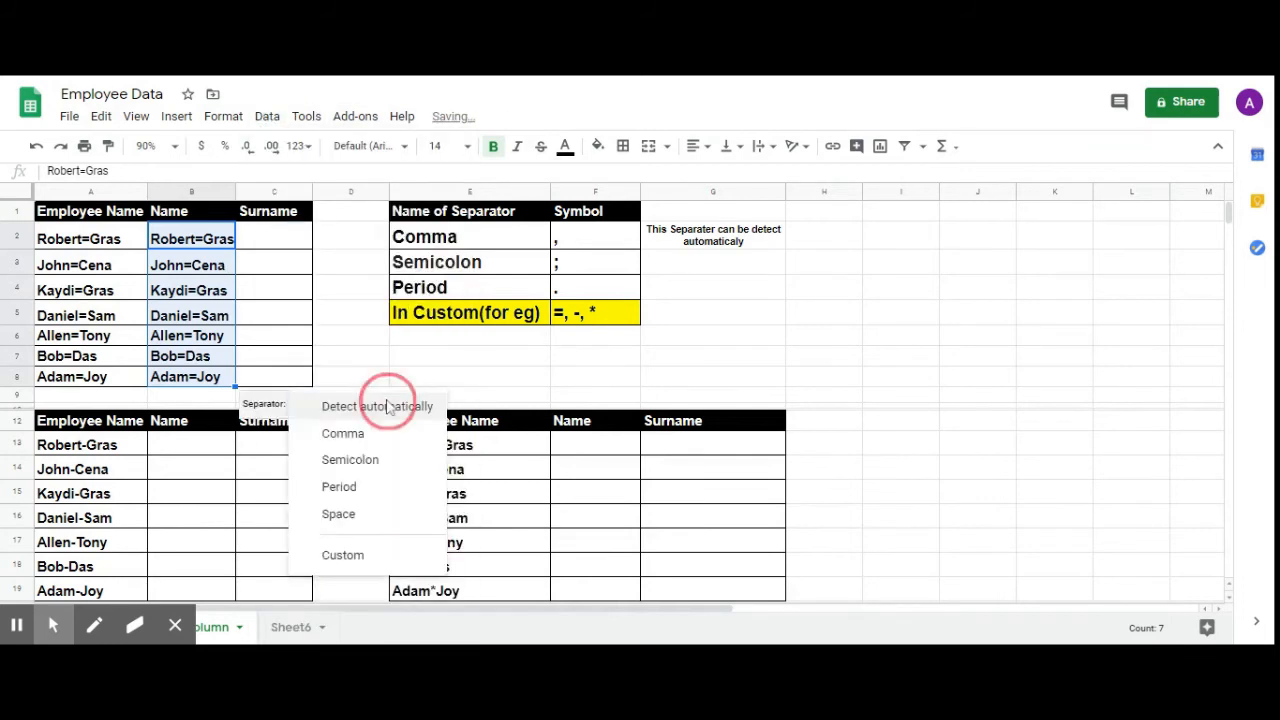
pyautogui.click(351, 556)
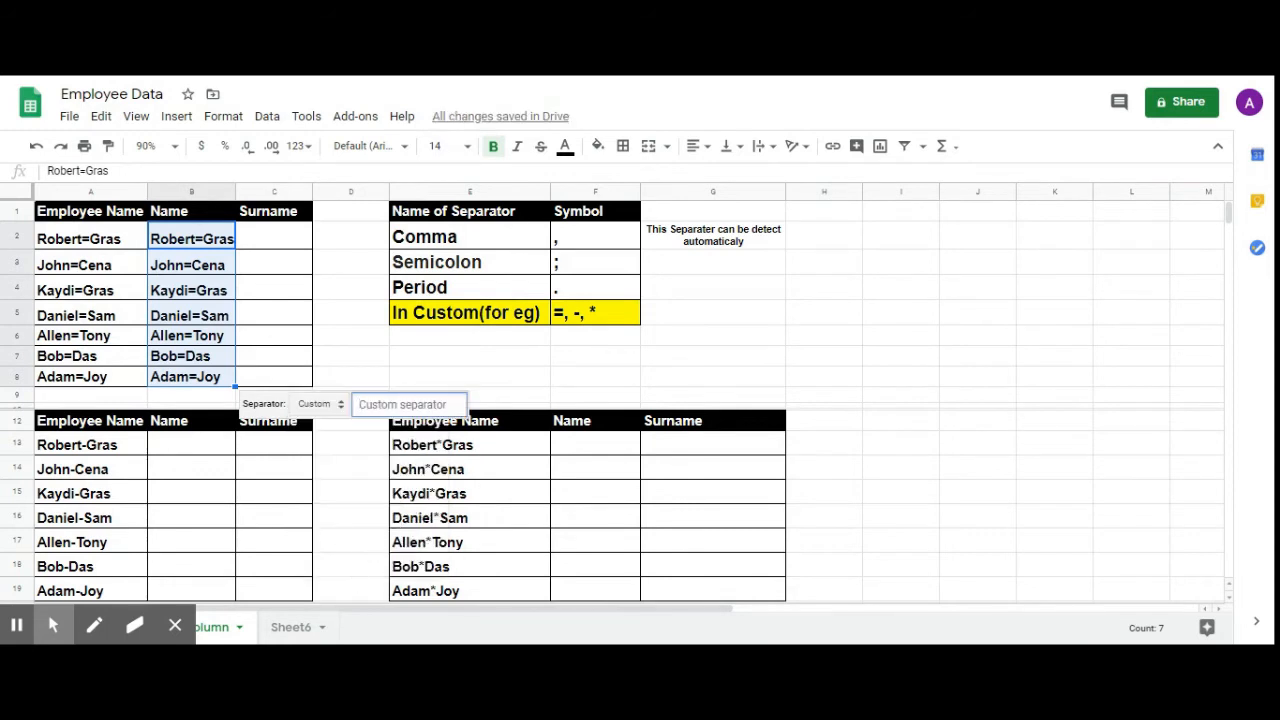
pyautogui.write('=')
pyautogui.click(512, 366)
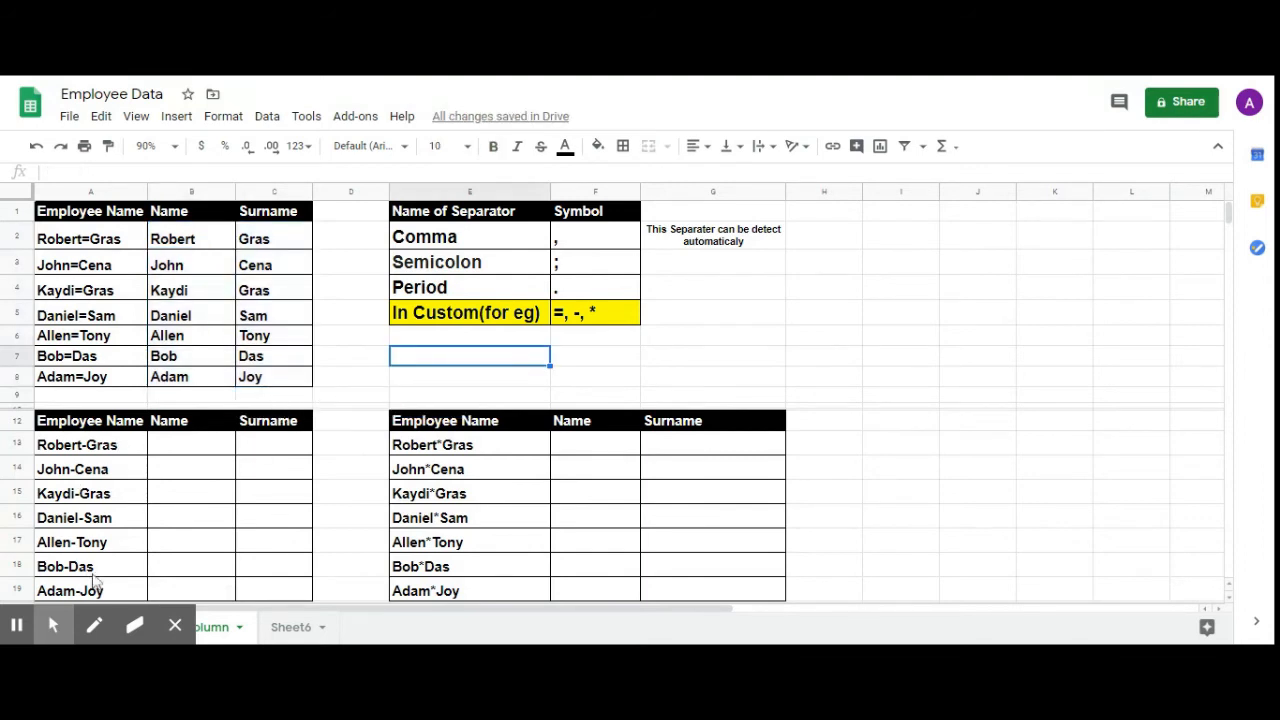
# - Copy the hyphen-separated employee names in A13:A19 into the Name column starting at B13
pyautogui.click(73, 451)
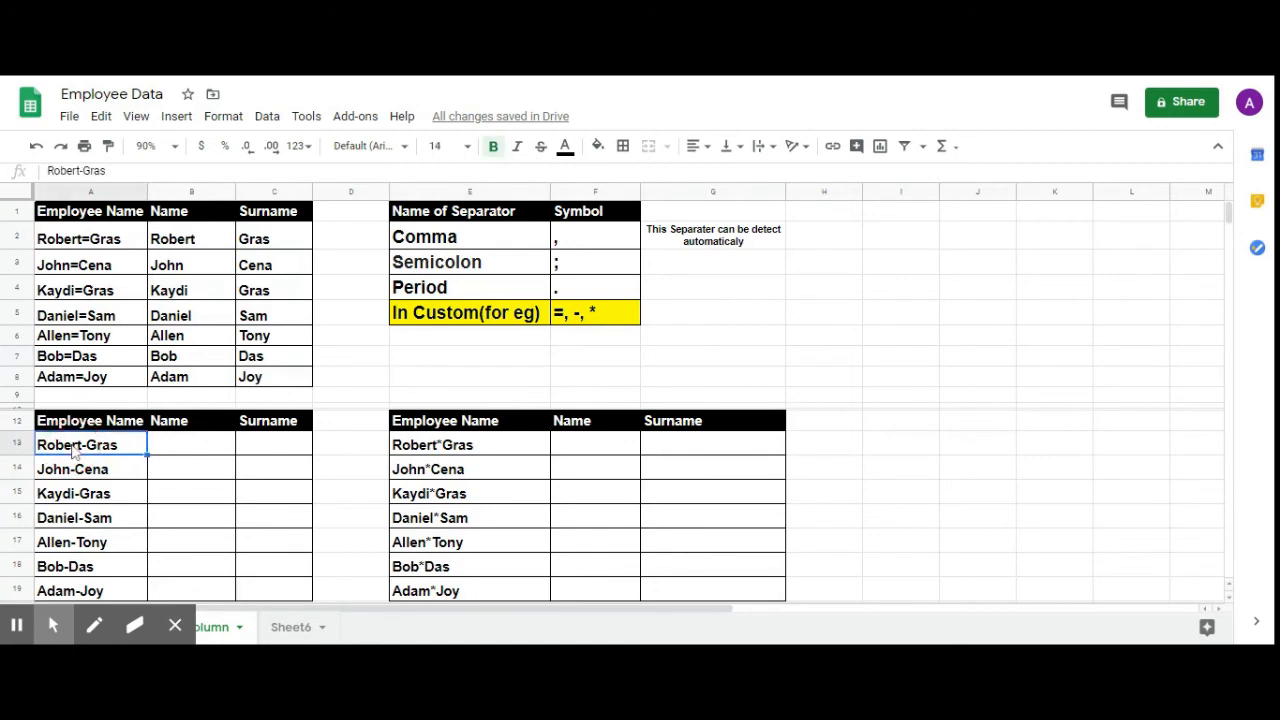
pyautogui.hotkey('shift', 'Down')
pyautogui.hotkey('shift', 'Down')
pyautogui.hotkey('shift', 'Down')
pyautogui.hotkey('shift', 'Down')
pyautogui.hotkey('shift', 'Down')
pyautogui.hotkey('shift', 'Down')
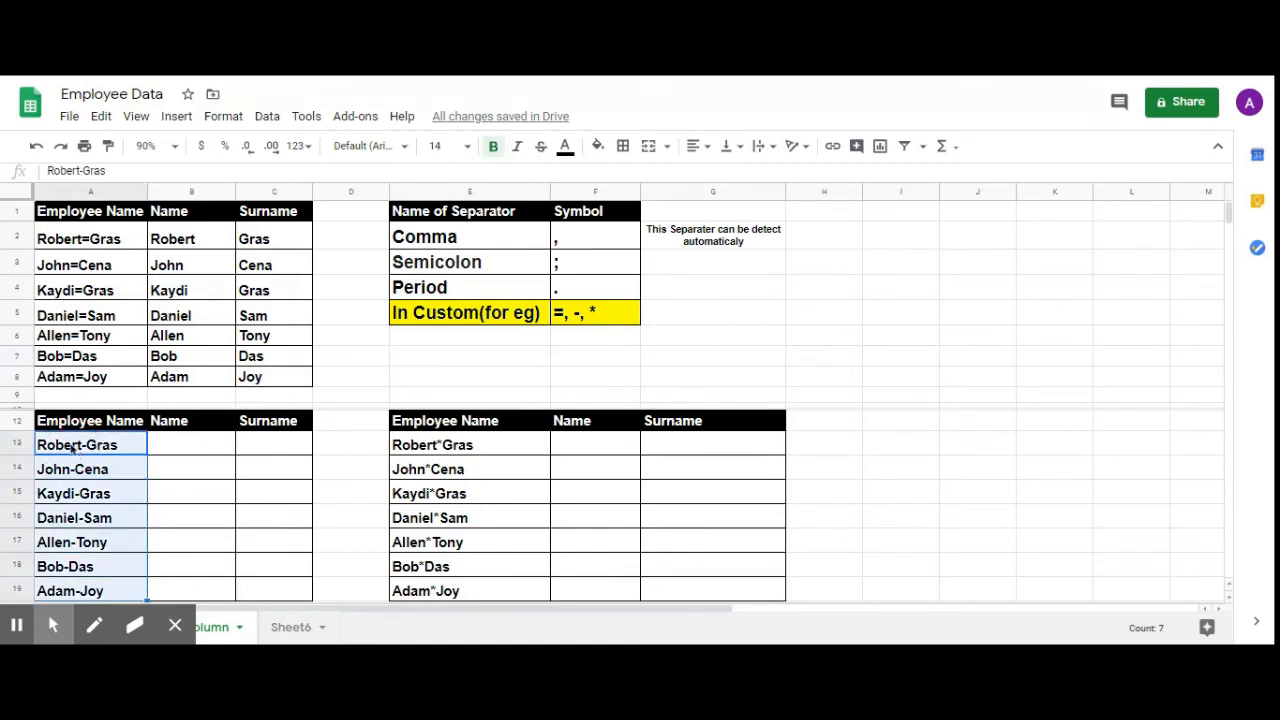
pyautogui.click(101, 116)
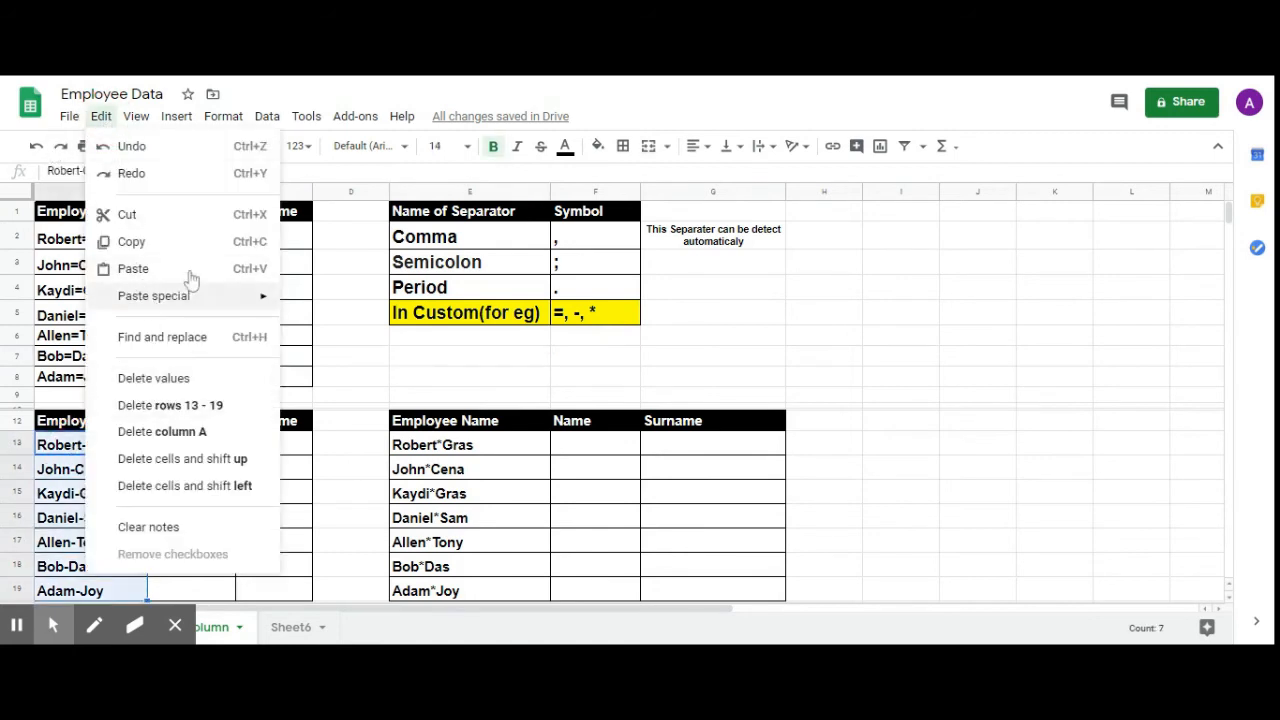
pyautogui.click(140, 242)
pyautogui.click(183, 457)
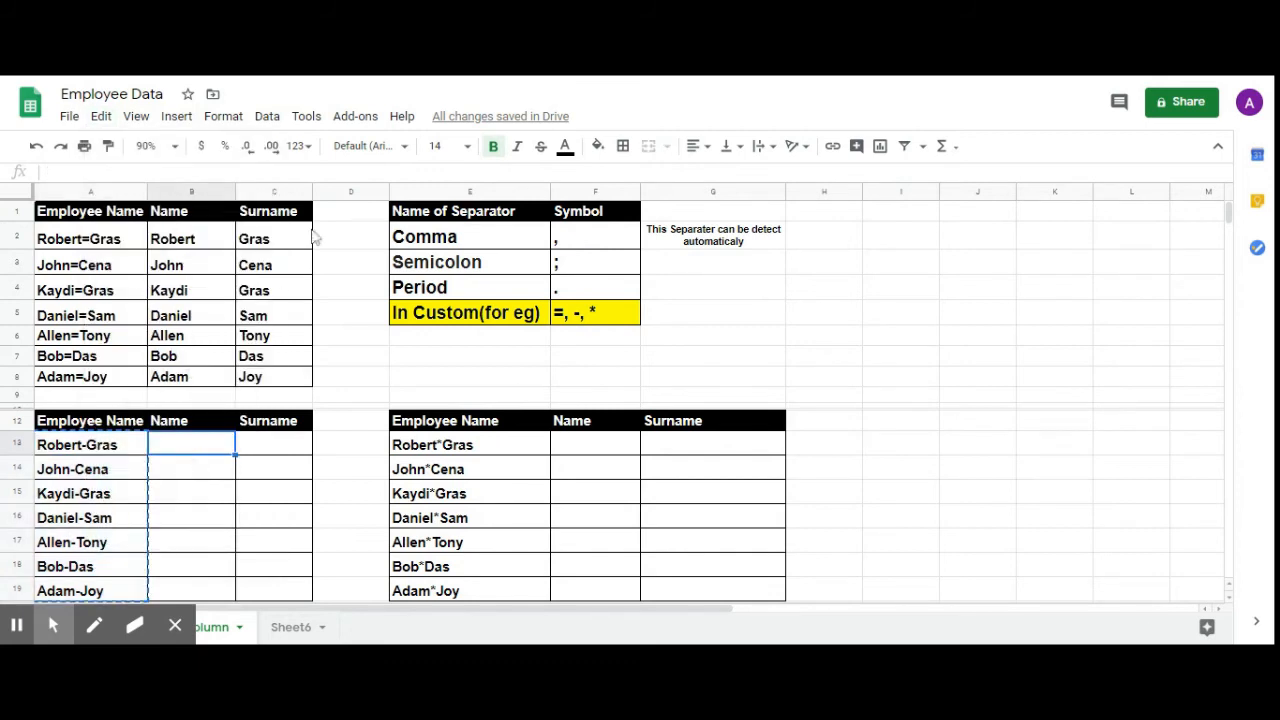
pyautogui.click(101, 116)
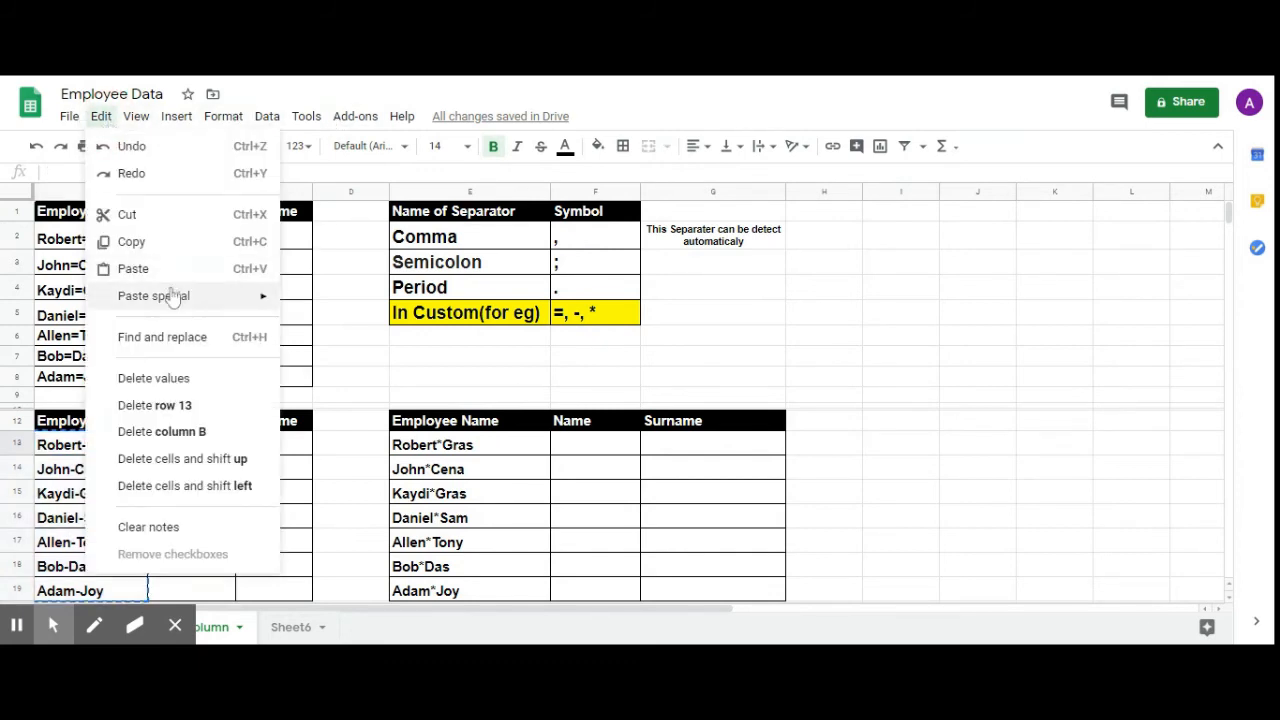
pyautogui.click(150, 268)
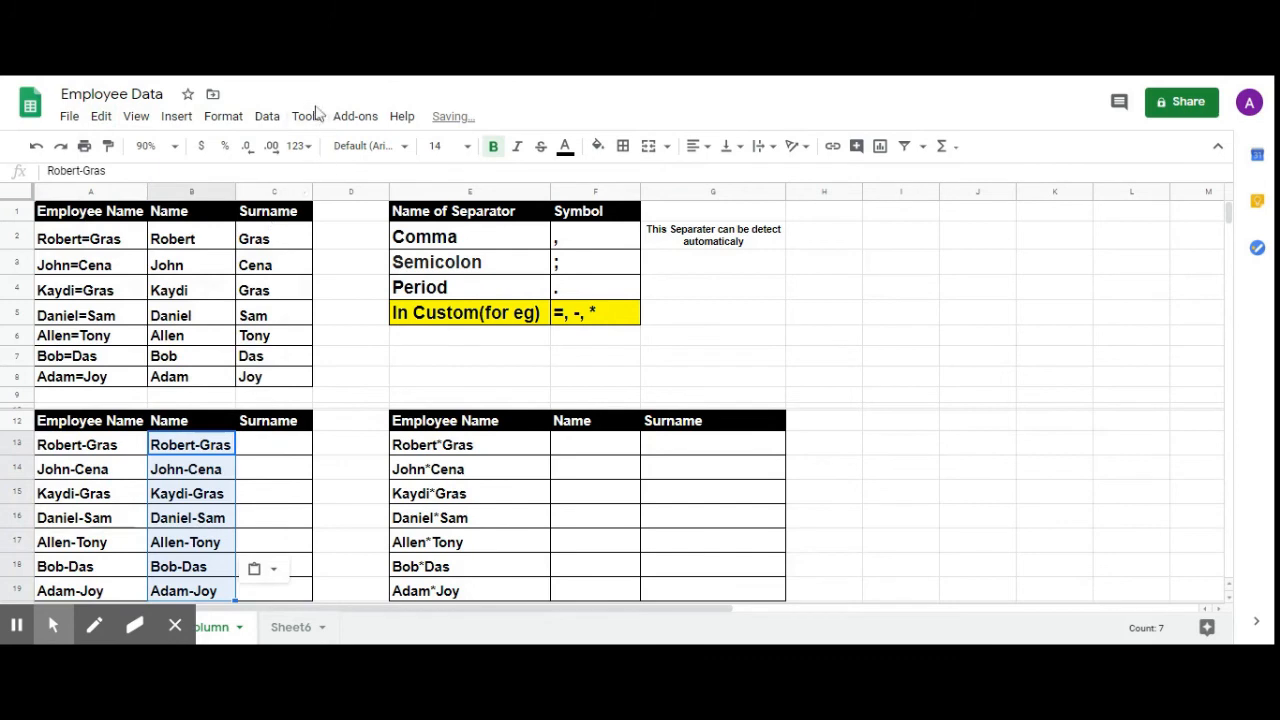
# - Split the text in B13:B19 into the Name and Surname columns with "-" as a custom separator
pyautogui.click(267, 116)
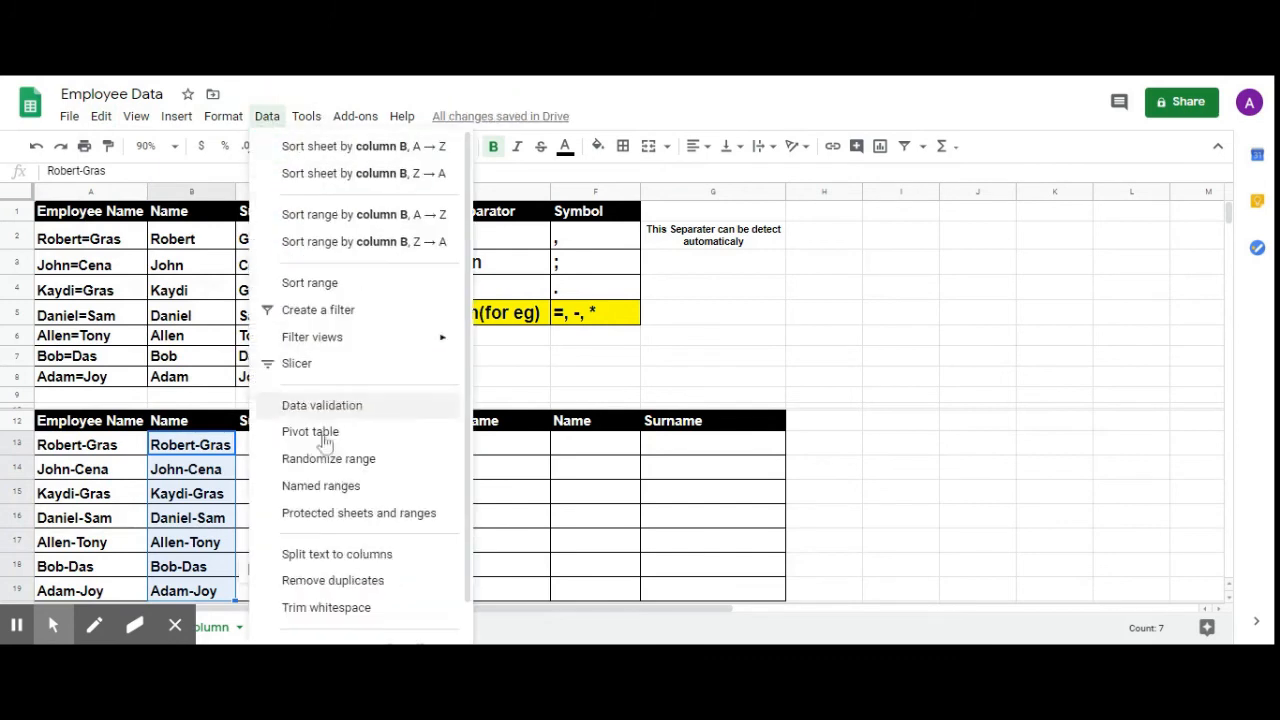
pyautogui.click(335, 556)
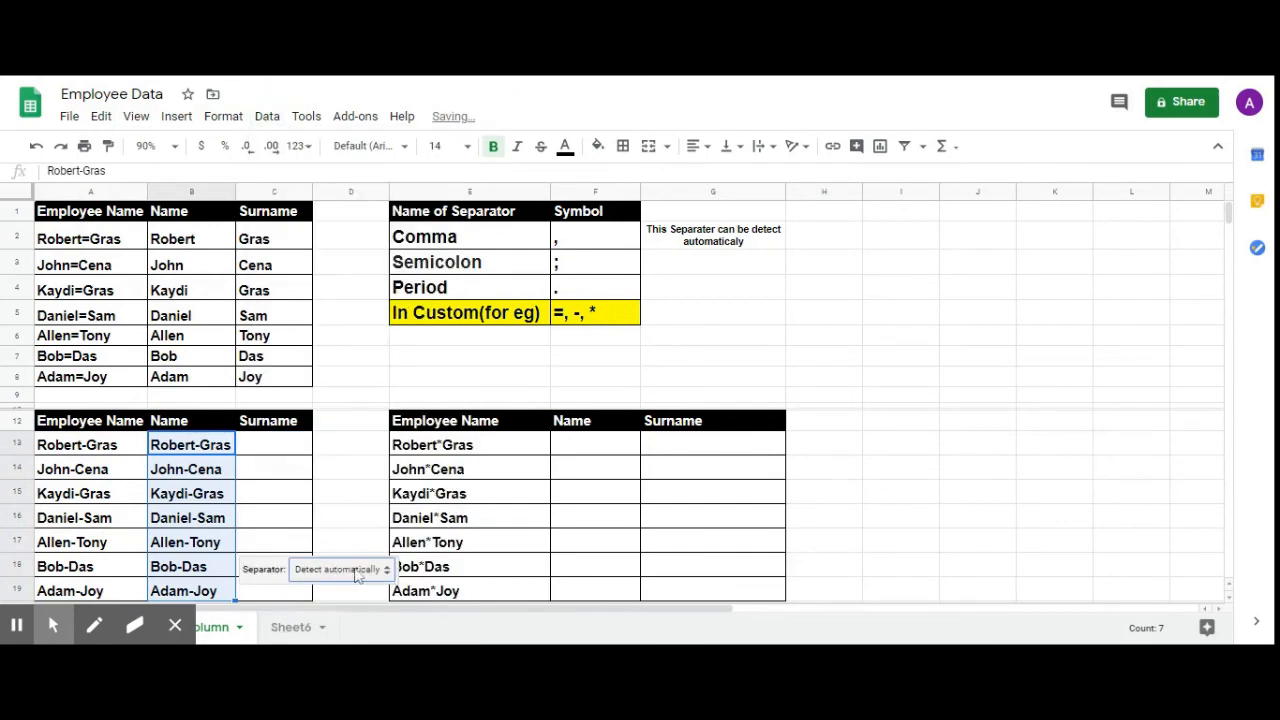
pyautogui.click(385, 570)
pyautogui.click(370, 628)
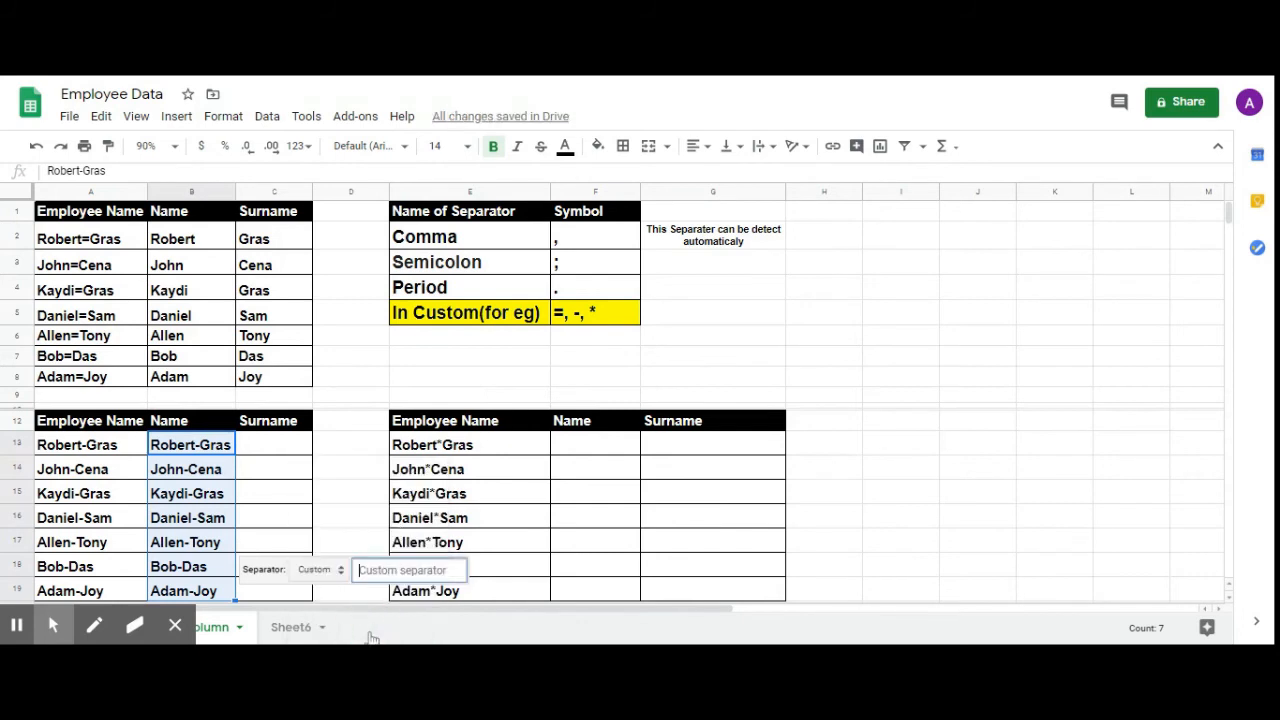
pyautogui.write('-')
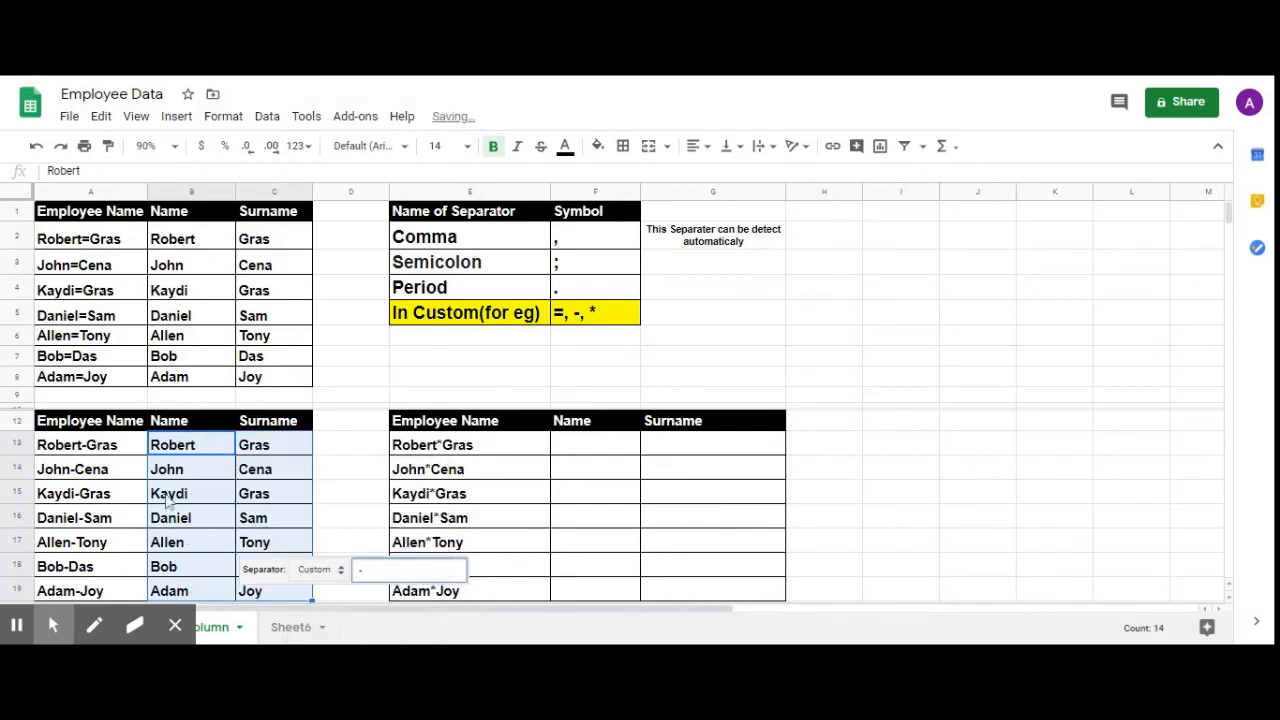
pyautogui.click(563, 448)
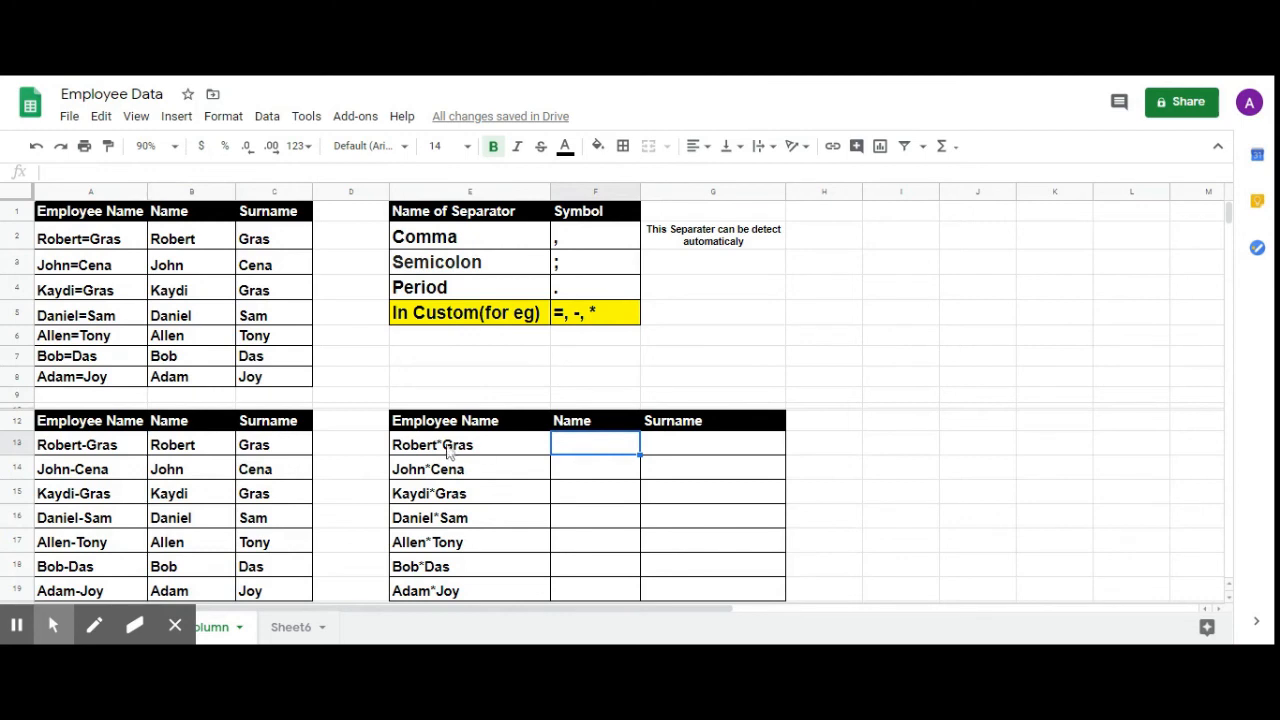
# - Copy the asterisk-separated employee names in E13:E19 into the Name column starting at F13
pyautogui.click(458, 445)
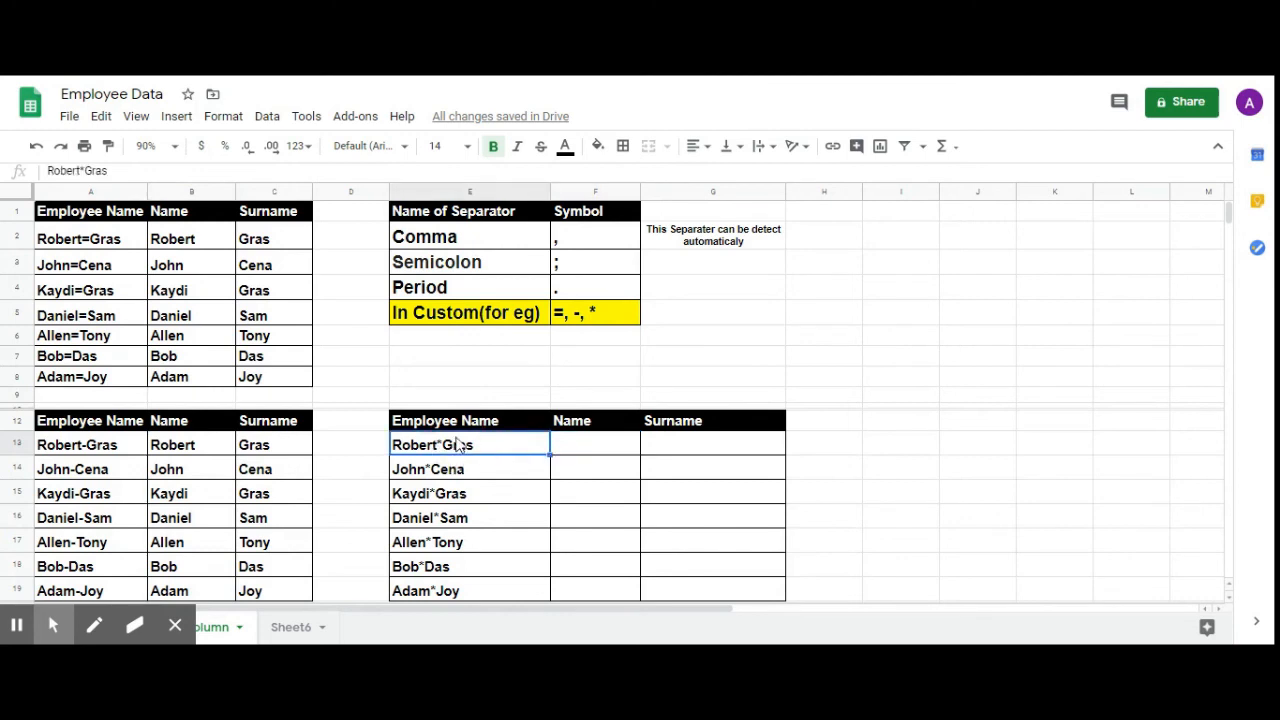
pyautogui.hotkey('shift', 'Down')
pyautogui.hotkey('shift', 'Down')
pyautogui.hotkey('shift', 'Down')
pyautogui.hotkey('shift', 'Down')
pyautogui.hotkey('shift', 'Down')
pyautogui.hotkey('shift', 'Down')
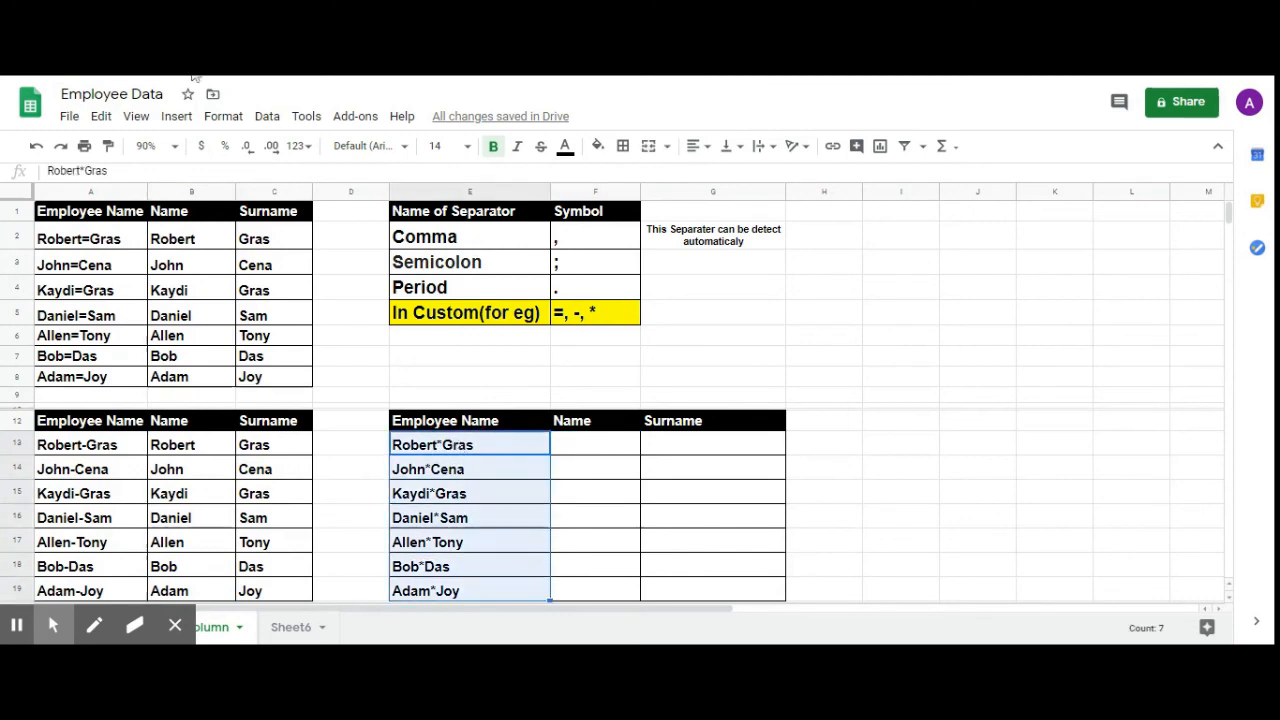
pyautogui.click(101, 116)
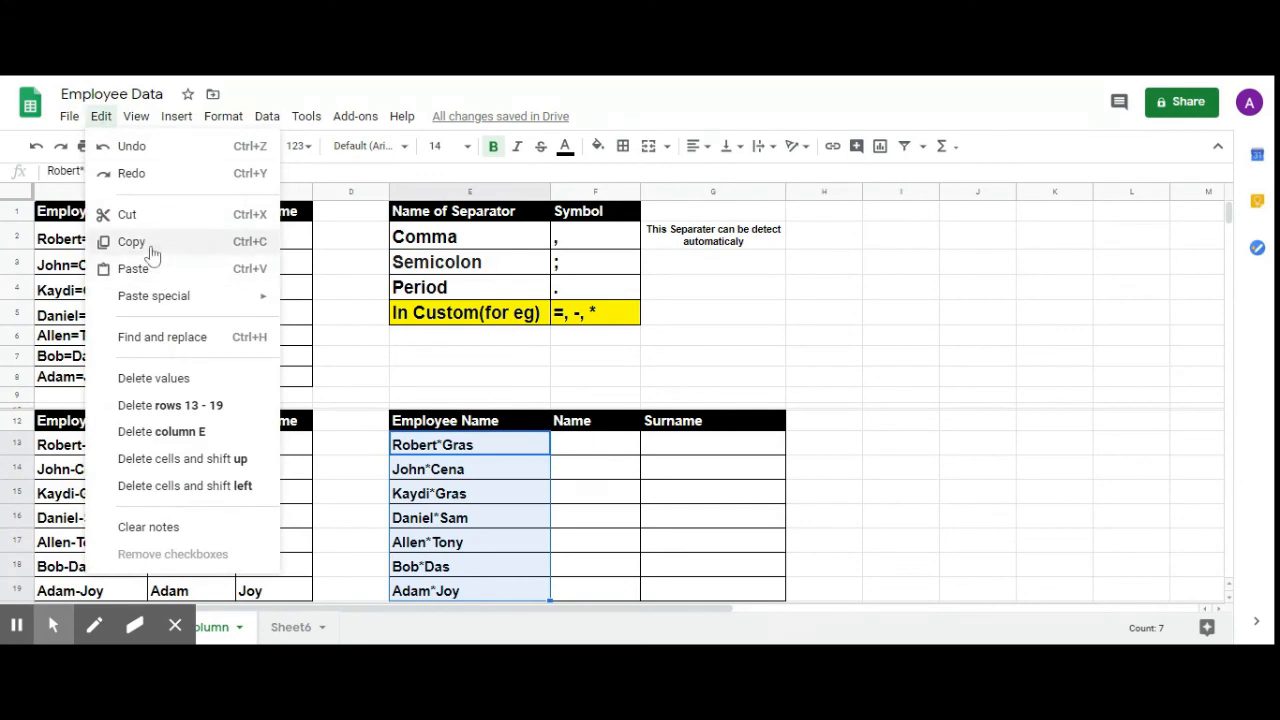
pyautogui.click(140, 242)
pyautogui.click(597, 452)
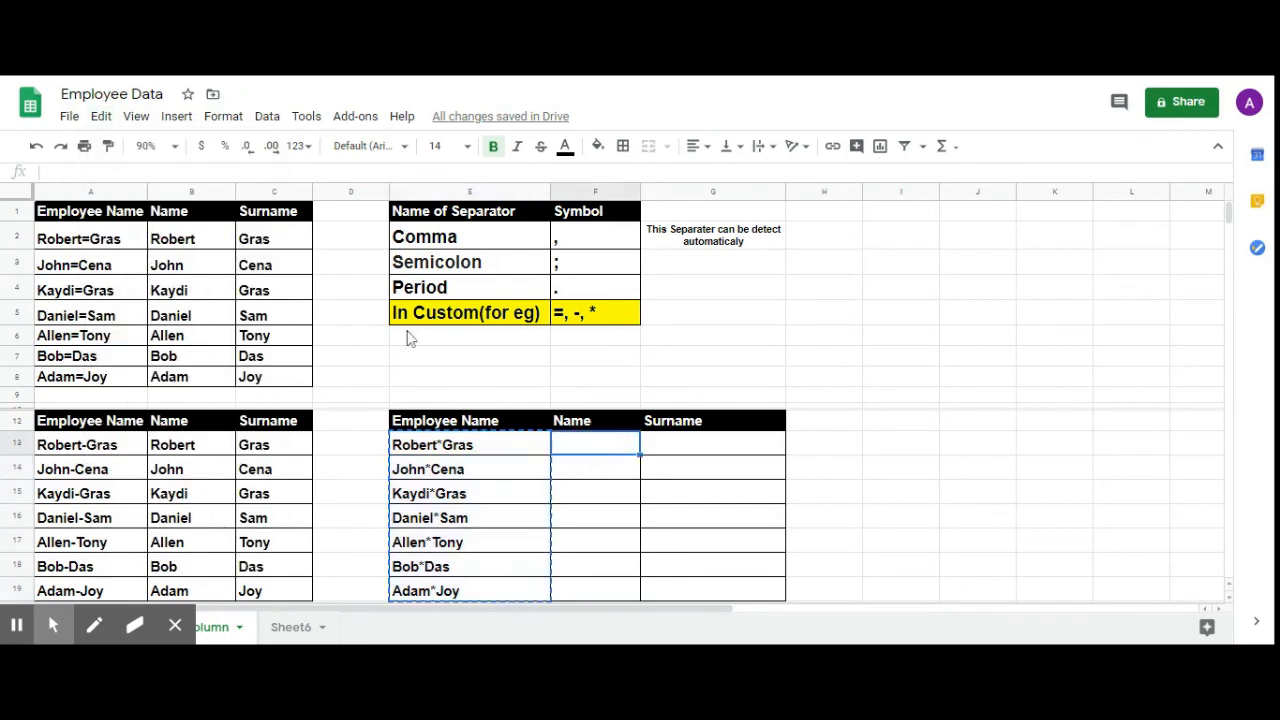
pyautogui.click(101, 116)
pyautogui.click(131, 269)
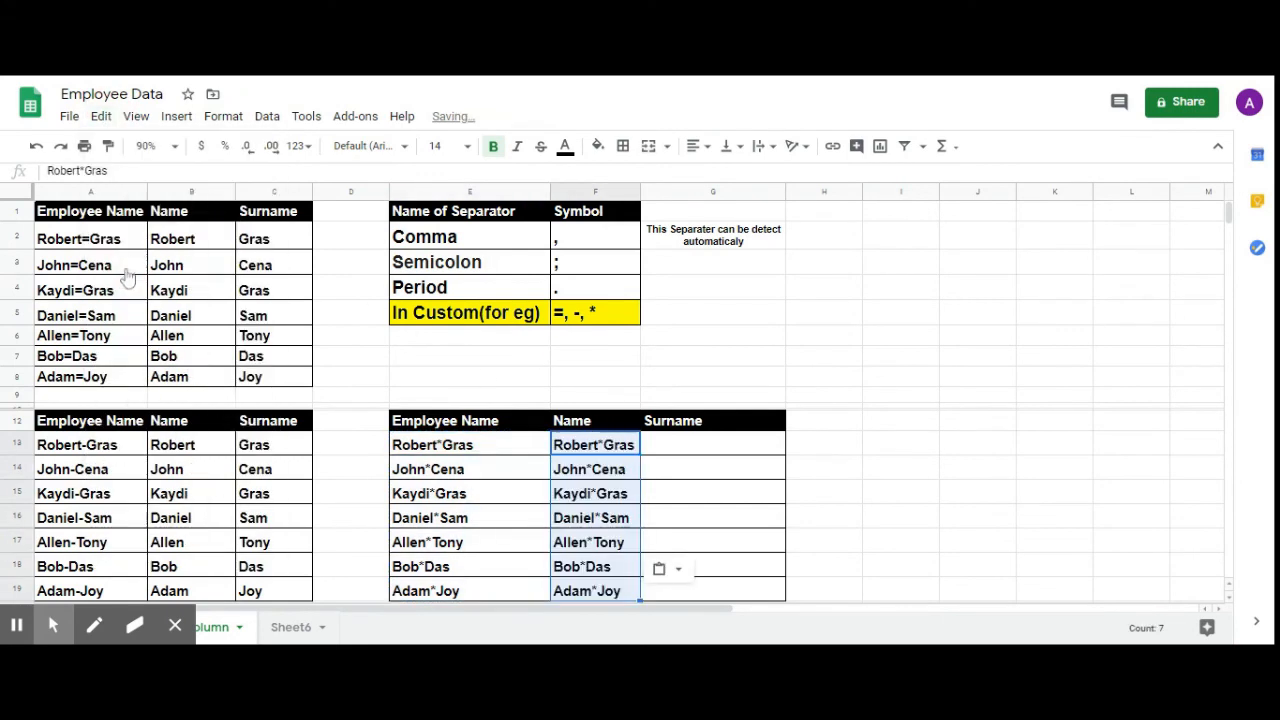
# - Split the text in F13:F19 into the Name and Surname columns with "*" as a custom separator
pyautogui.click(267, 116)
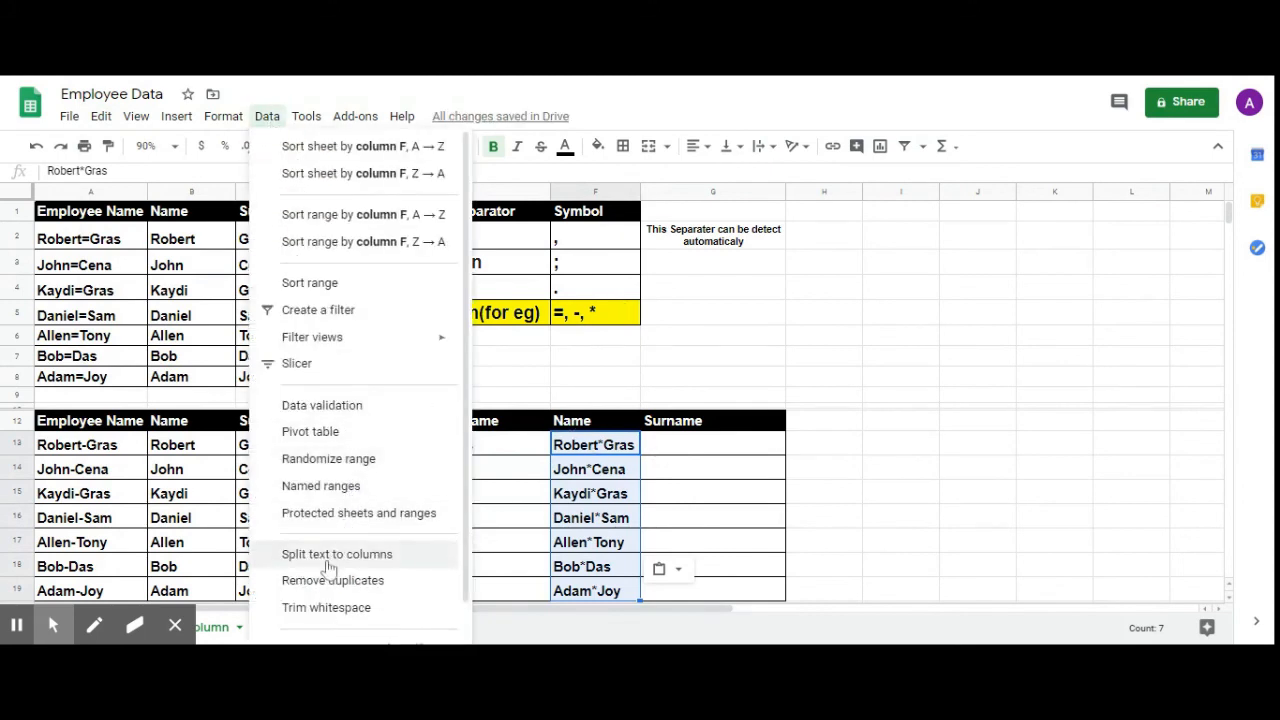
pyautogui.click(338, 555)
pyautogui.click(792, 574)
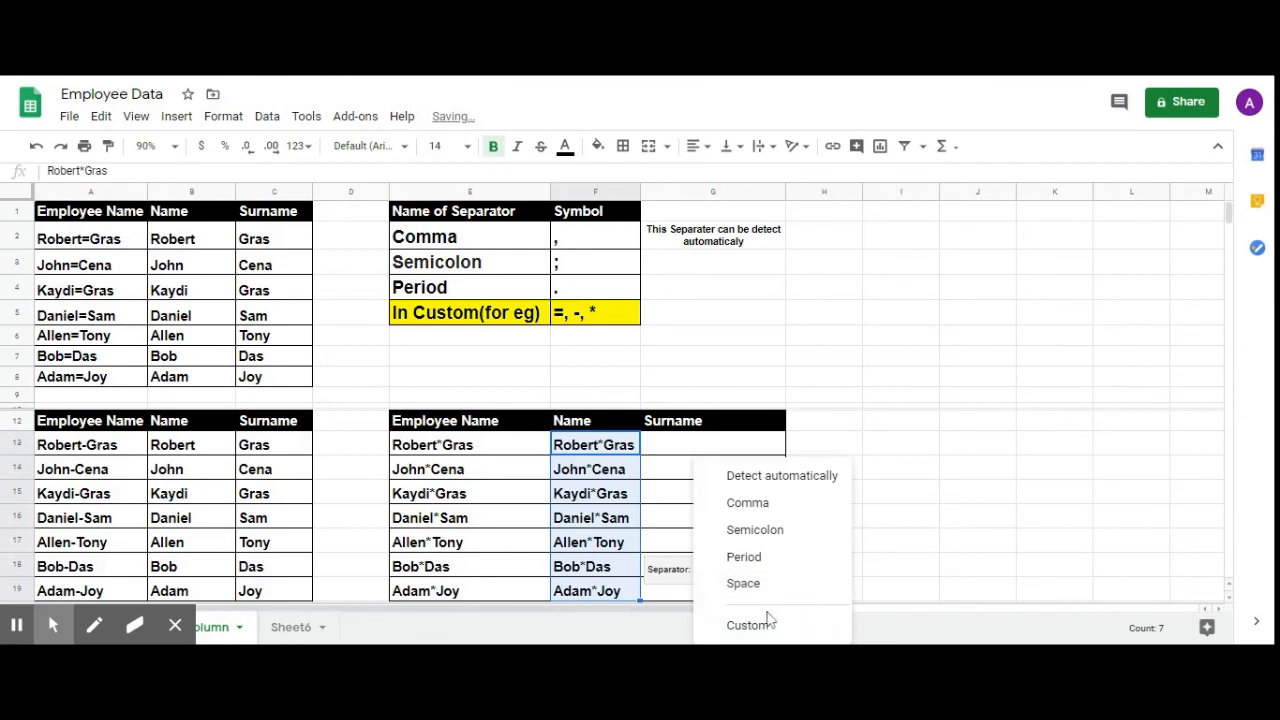
pyautogui.click(764, 617)
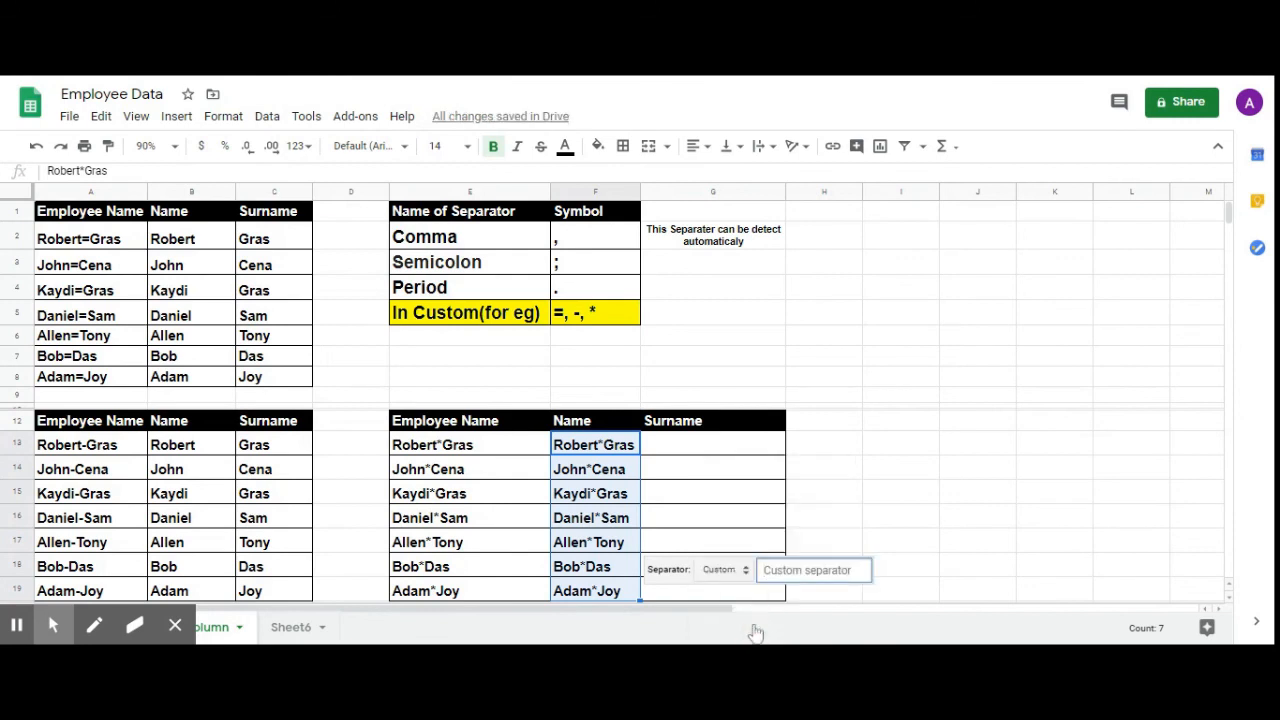
pyautogui.write('*')
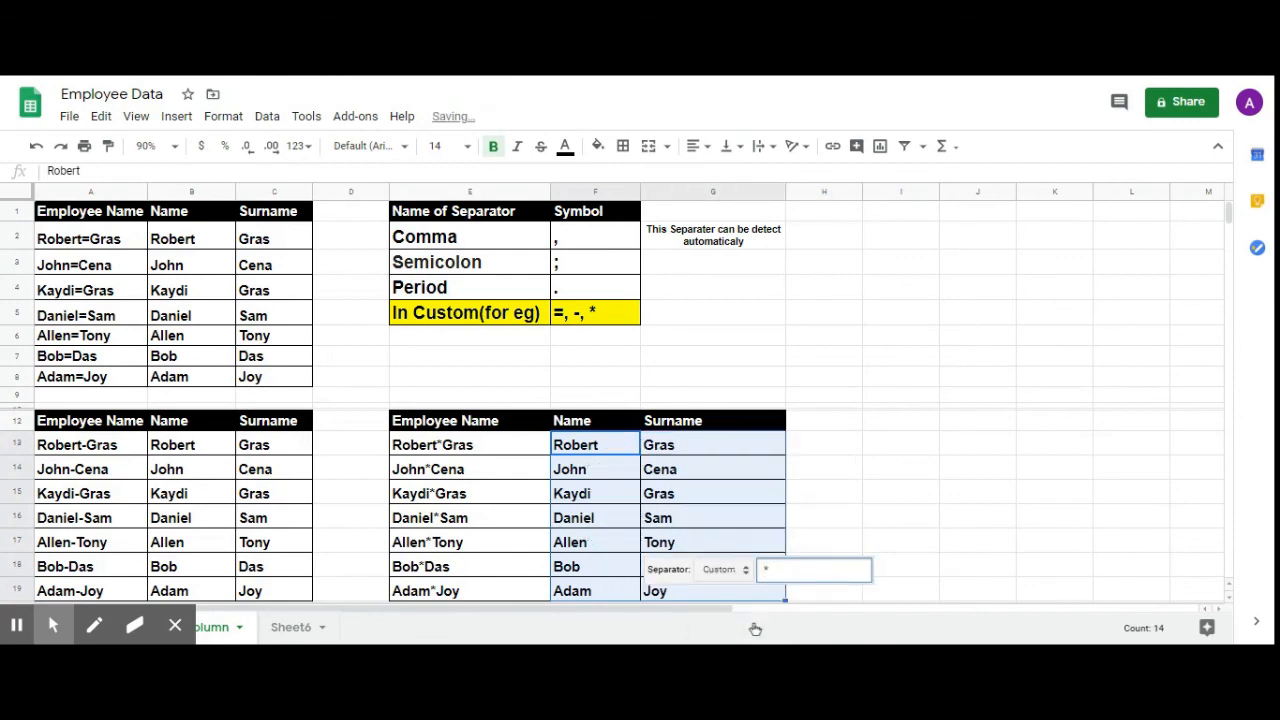
pyautogui.click(838, 452)
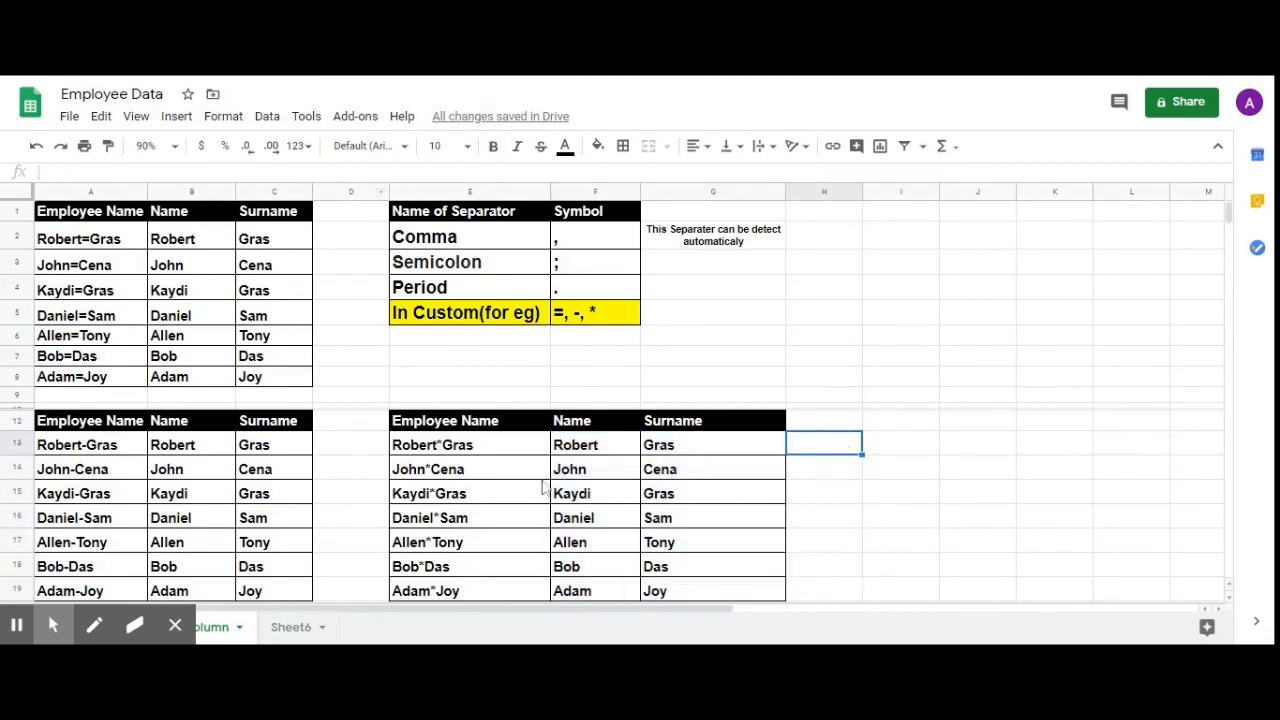